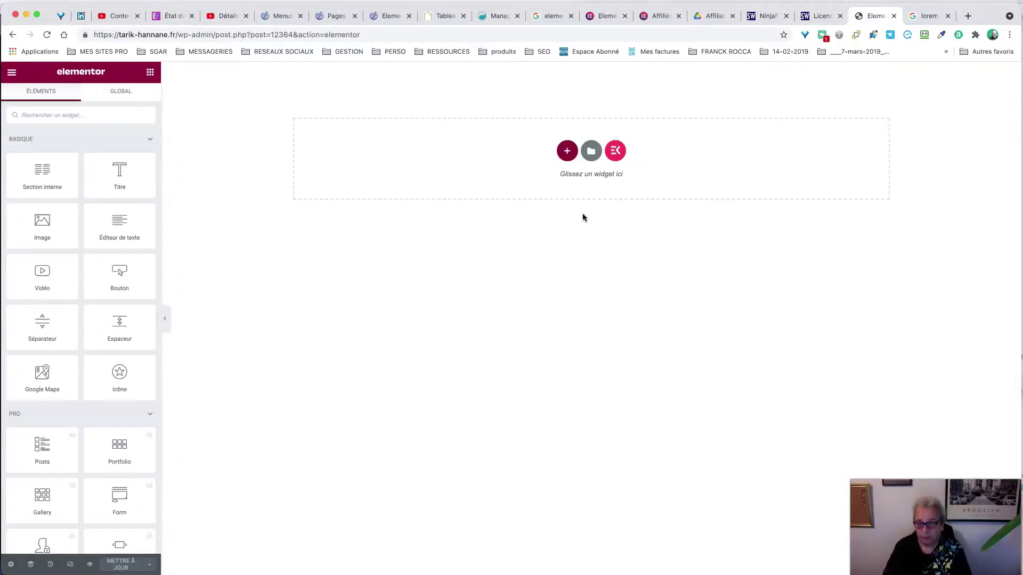
- Add a single-column section to the empty page and open the settings of its column
click(589, 220)
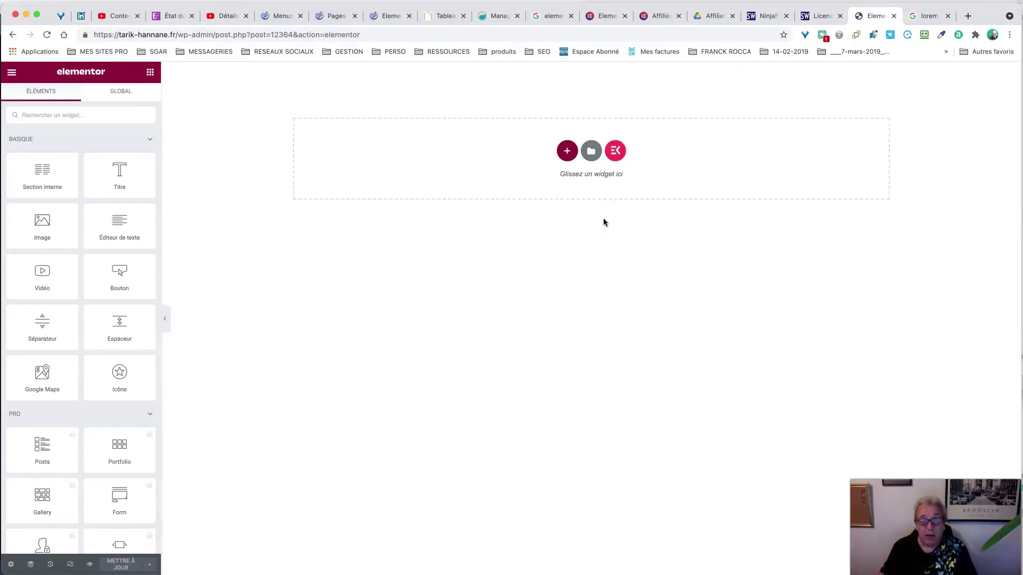
click(568, 152)
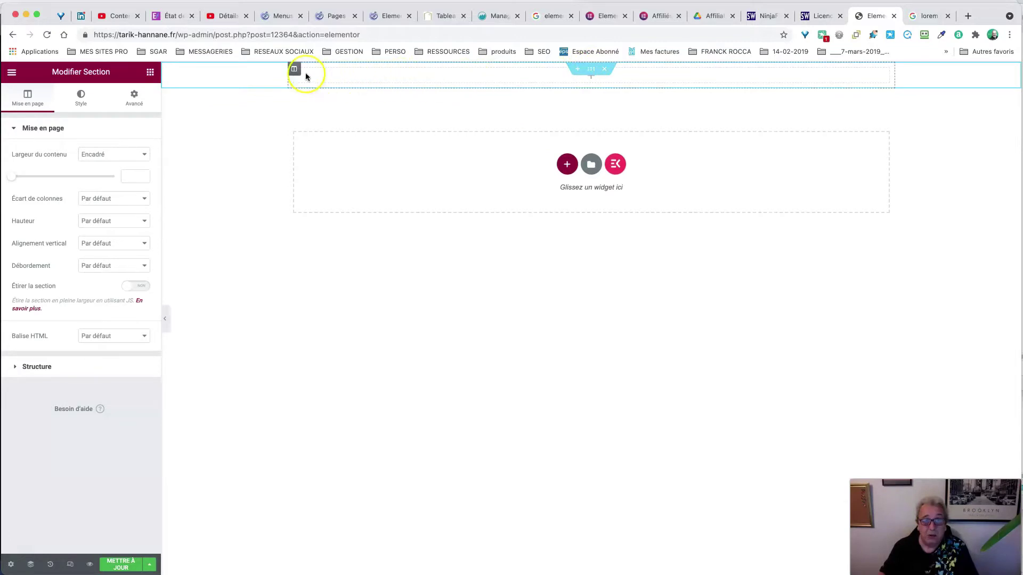
click(295, 69)
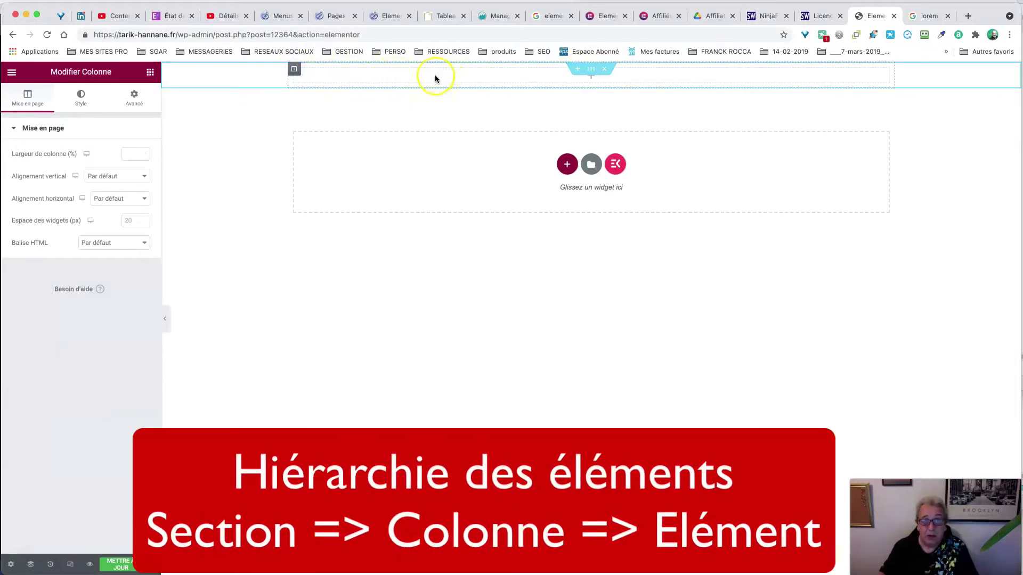
- Add a Titre widget to the column and an Éditeur de texte widget directly below it
click(151, 73)
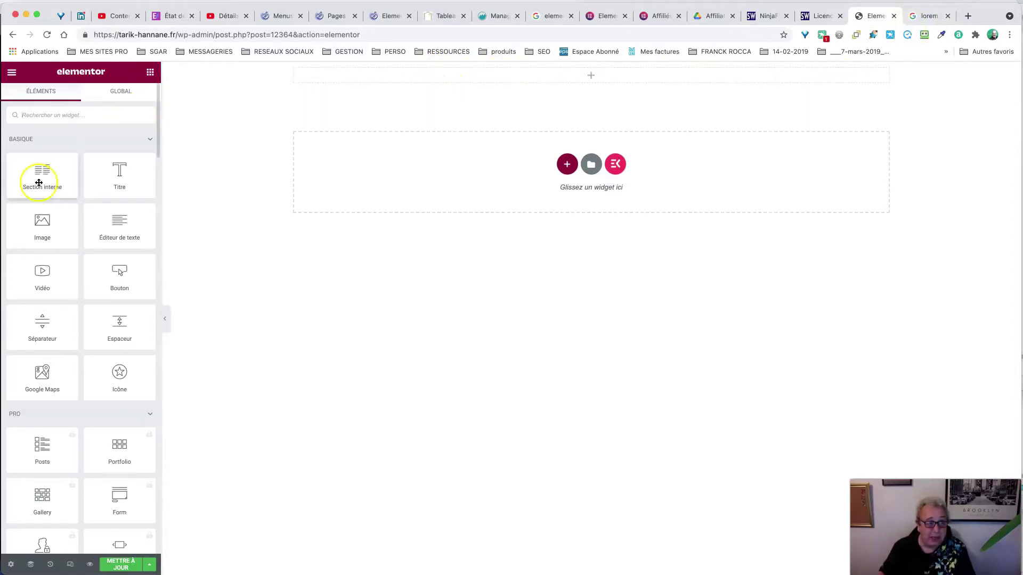
drag(117, 173, 427, 73)
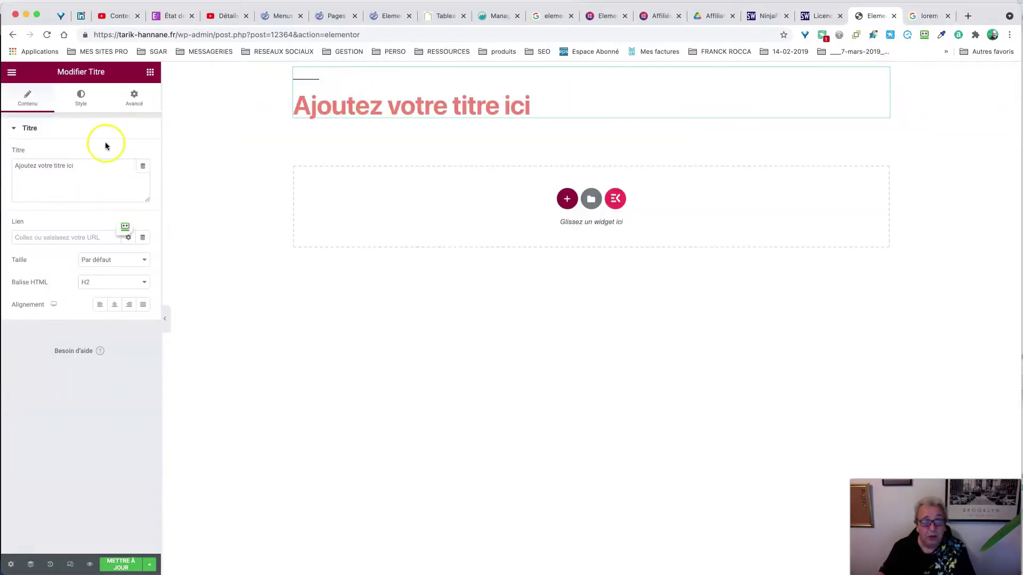
click(93, 166)
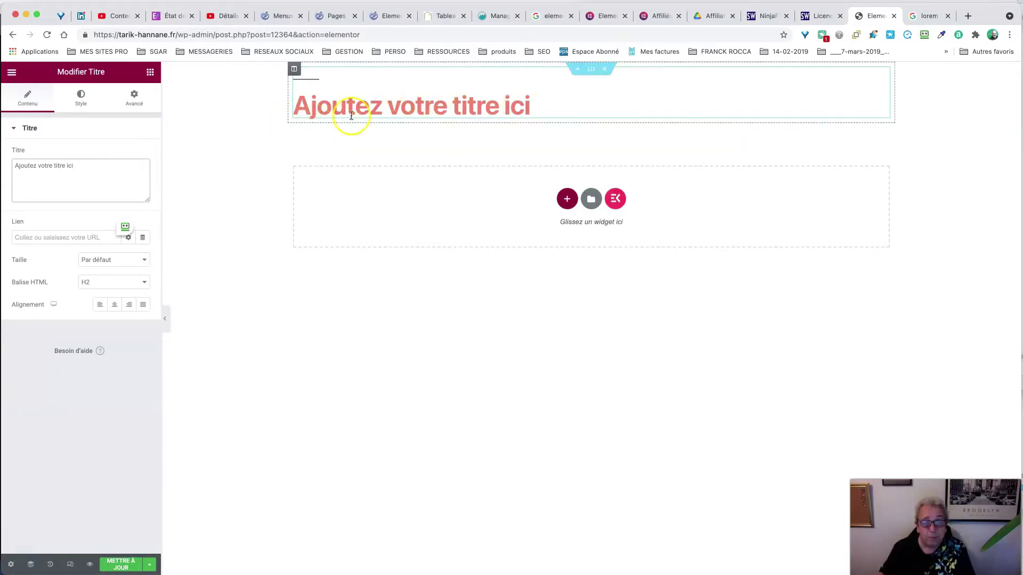
click(81, 98)
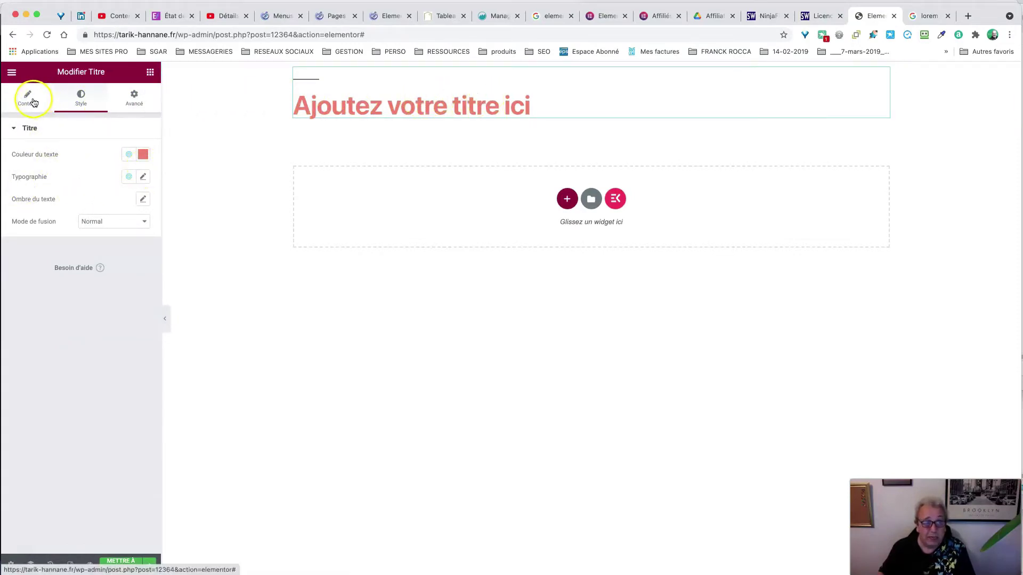
click(150, 72)
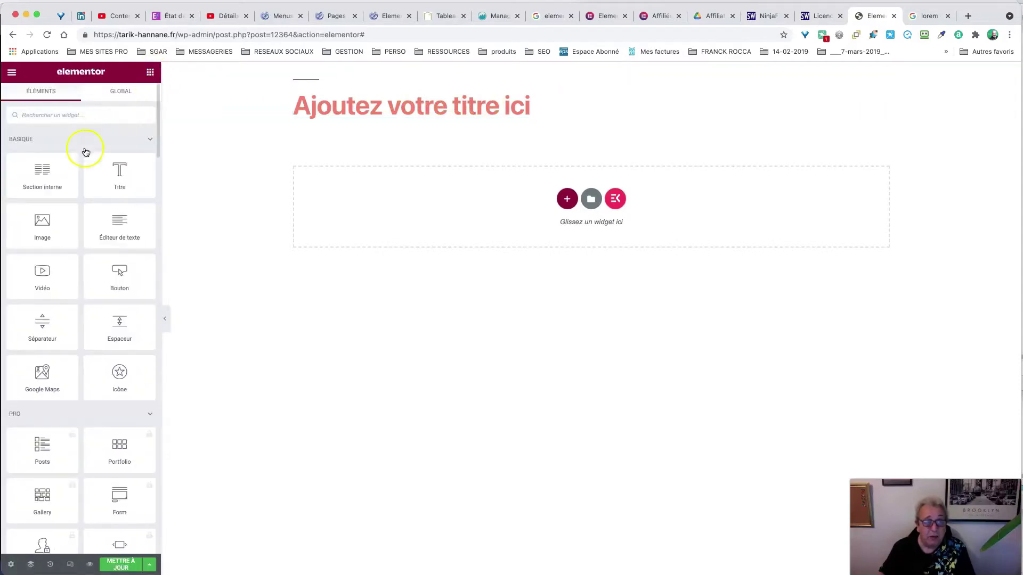
drag(114, 227, 440, 131)
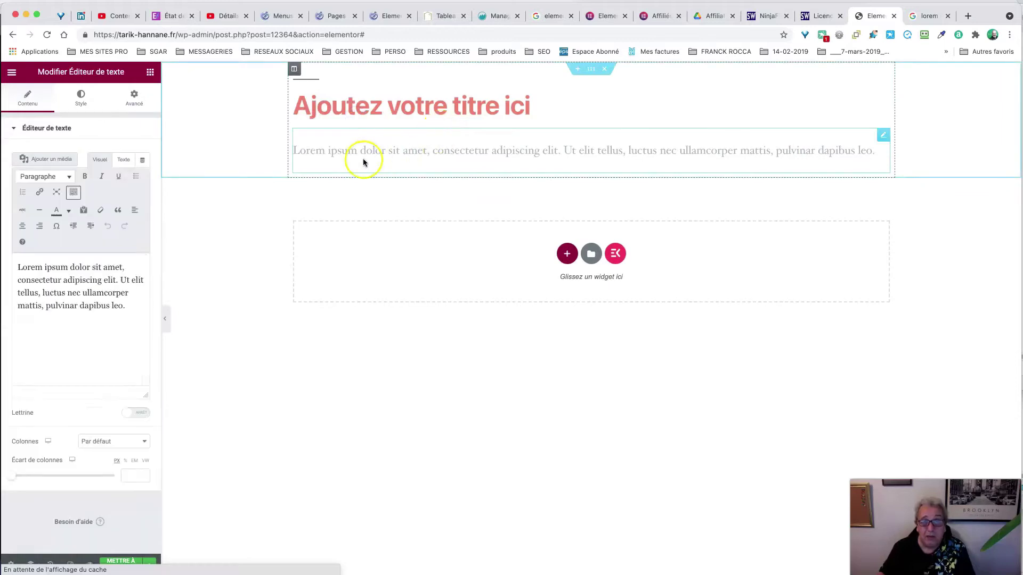
- Switch to the lorem ipsum search results, open the lipsum.com generator site and accept its privacy notice
click(928, 14)
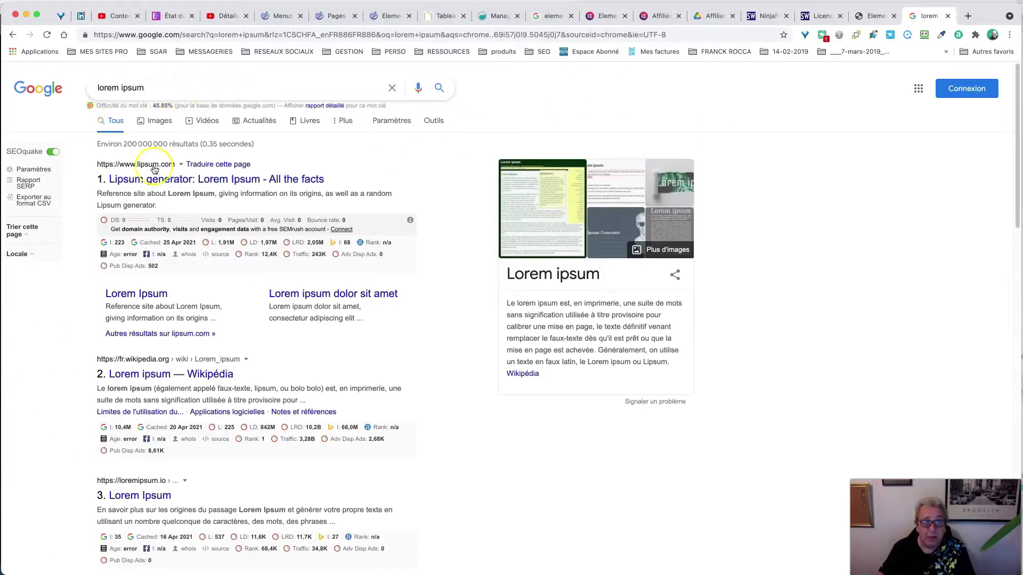
click(195, 181)
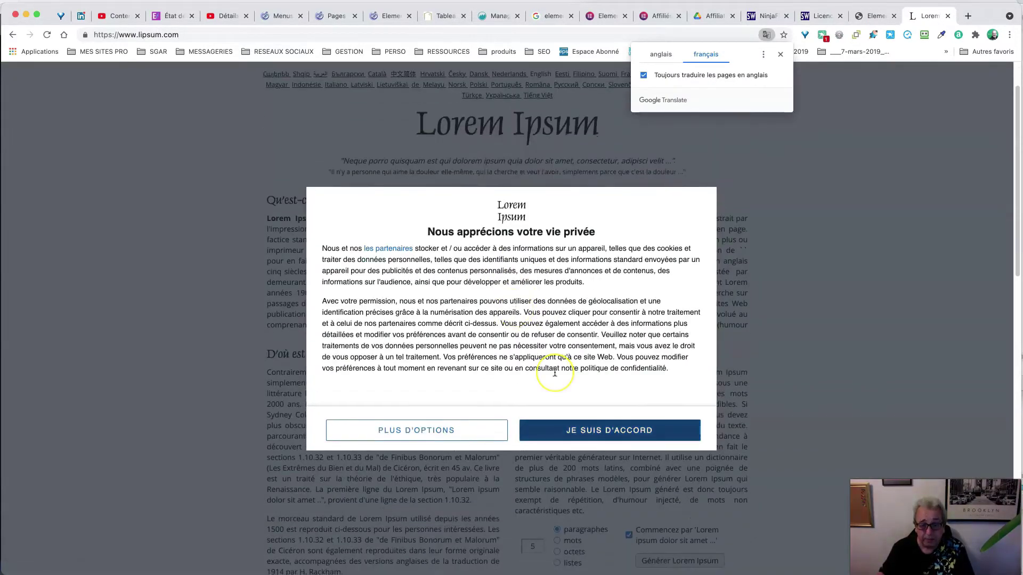
click(557, 429)
- Generate 3 paragraphs of Lorem Ipsum filler text
scroll(554, 372, down, 5)
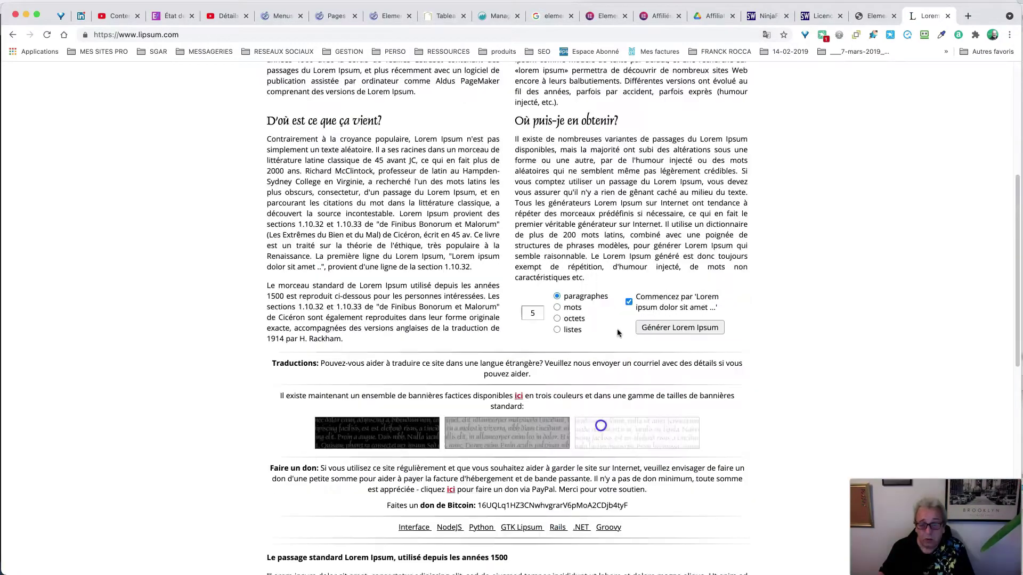
click(540, 314)
key(BackSpace)
text(3)
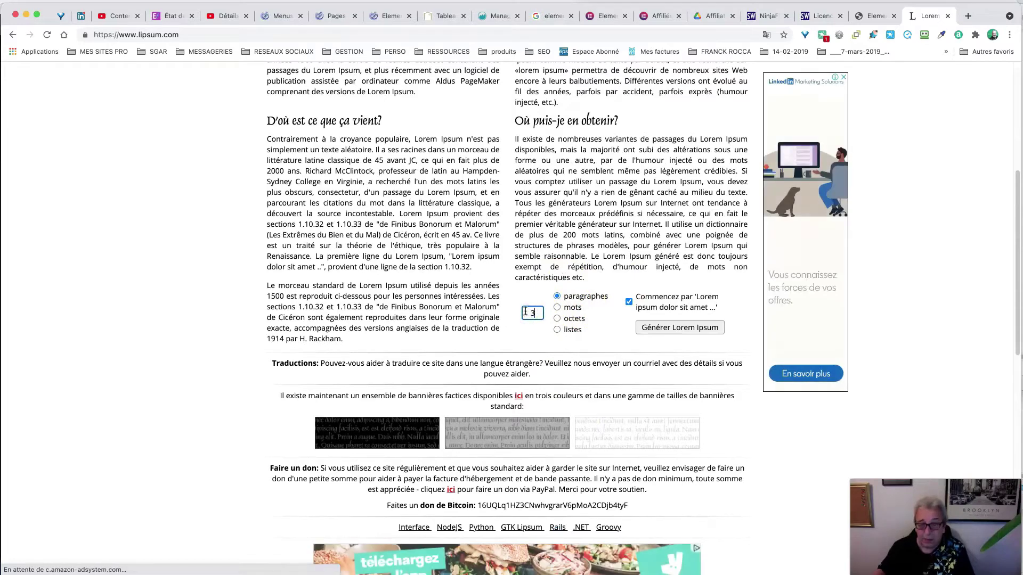
click(679, 328)
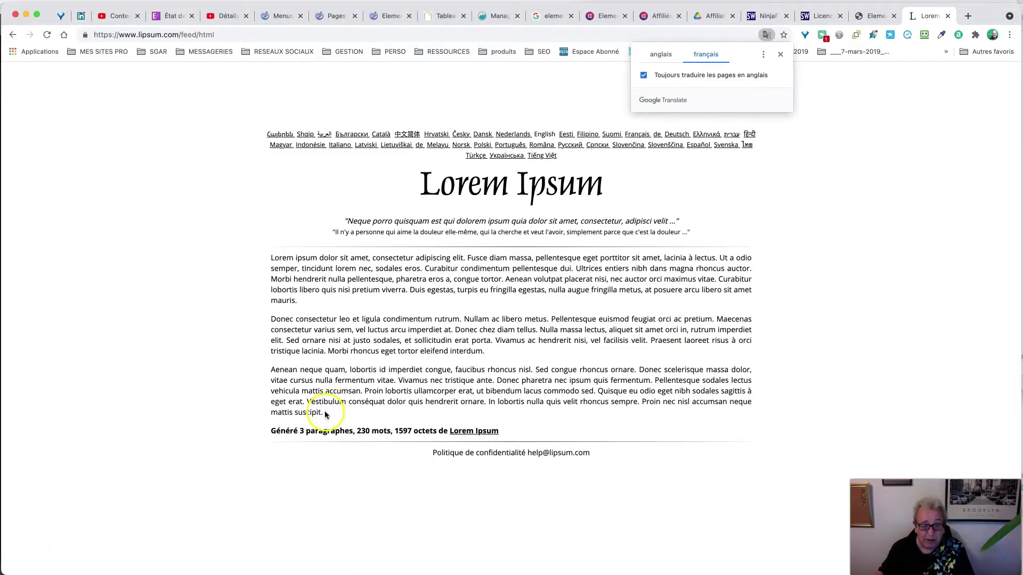
- Copy the three generated Lorem Ipsum paragraphs
drag(330, 416, 271, 259)
key(super+c)
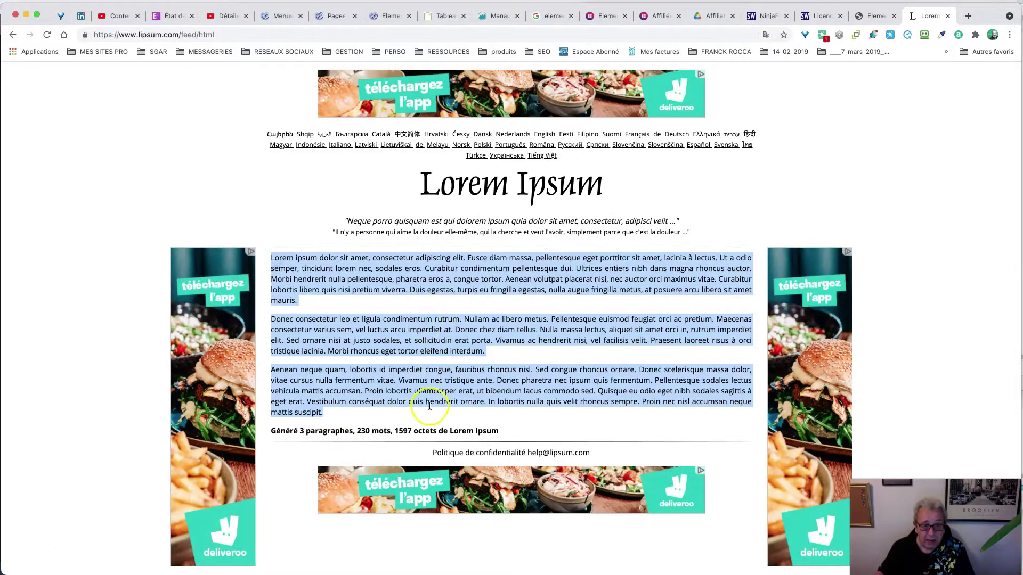
right_click(360, 327)
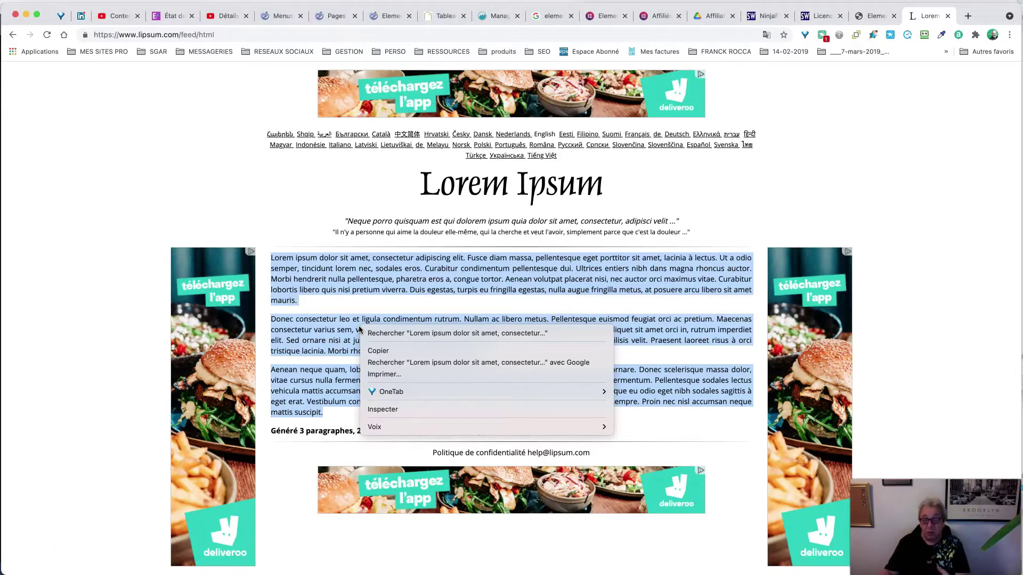
click(384, 352)
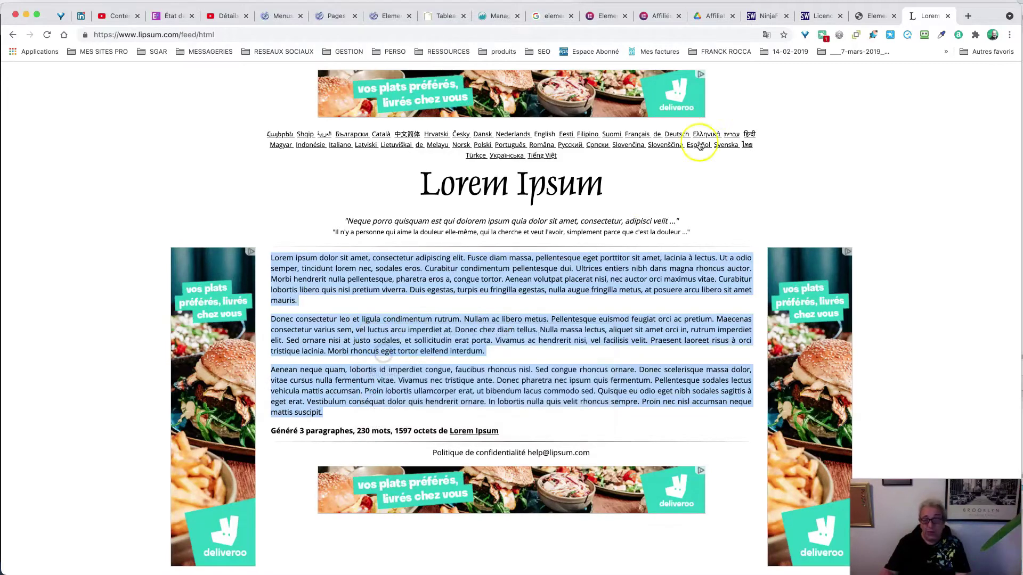
- Back in the Elementor page, replace the text widget's placeholder with the copied paragraphs, pasted as plain text
click(873, 16)
click(336, 148)
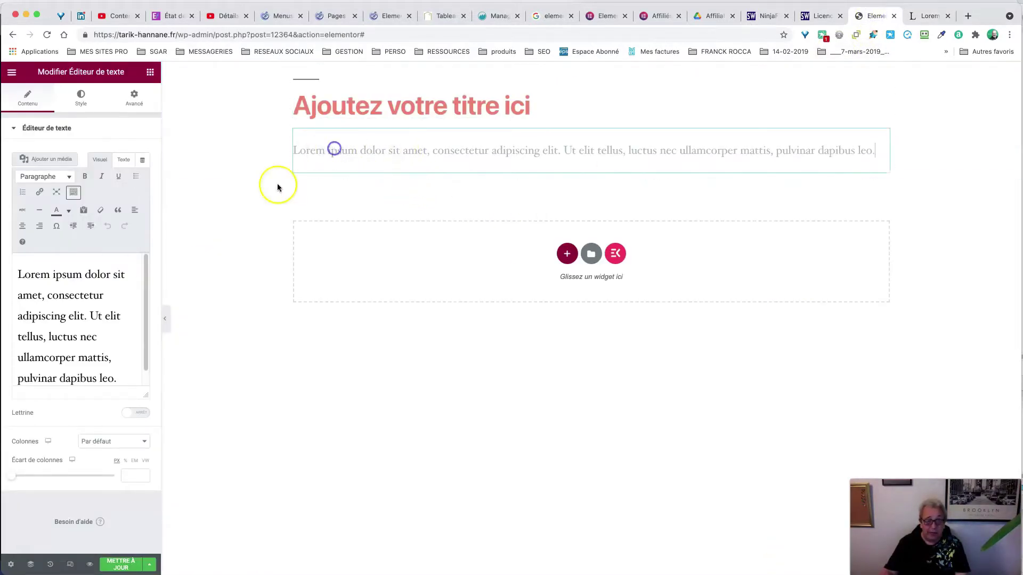
click(74, 296)
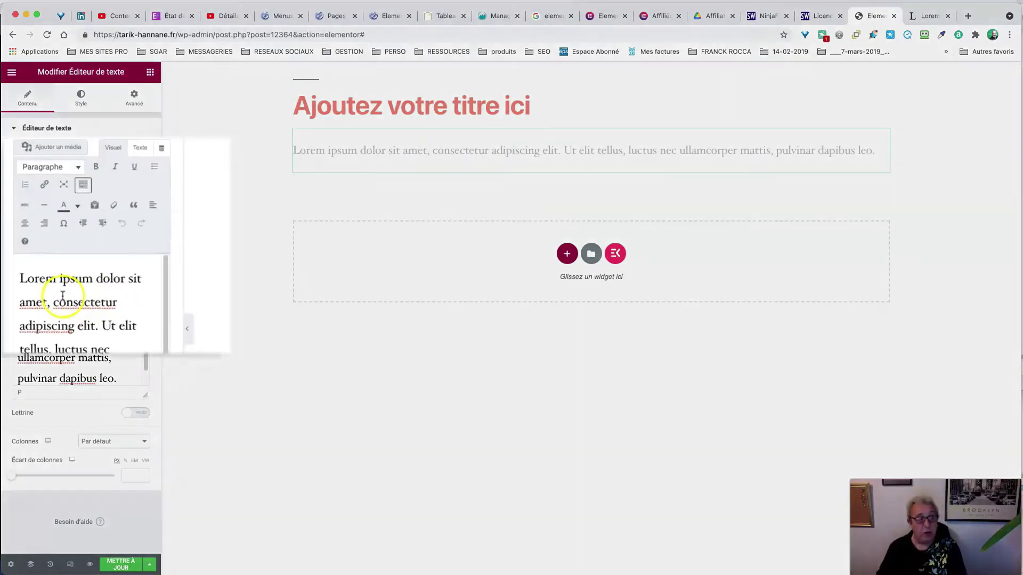
triple_click(54, 291)
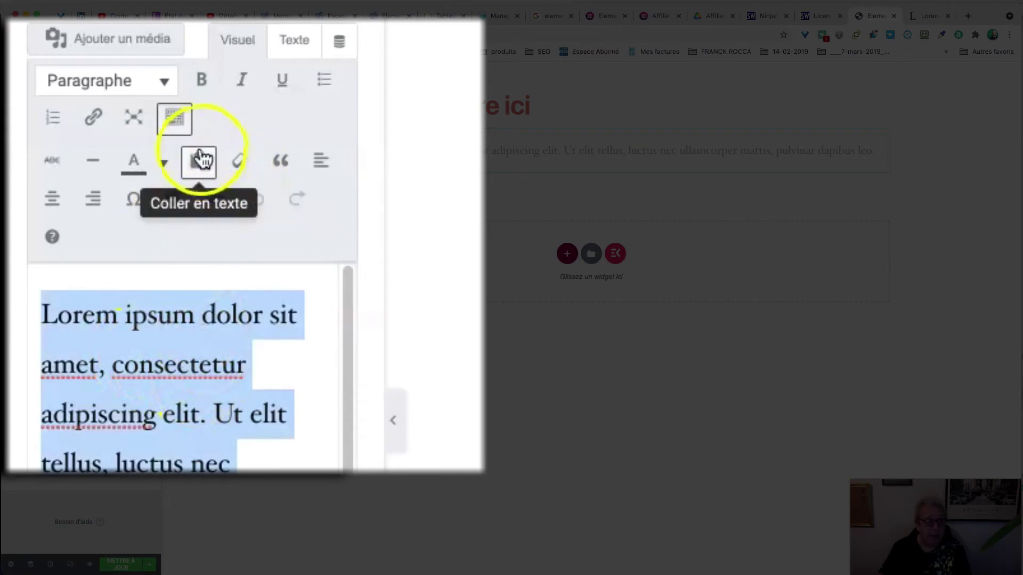
click(200, 167)
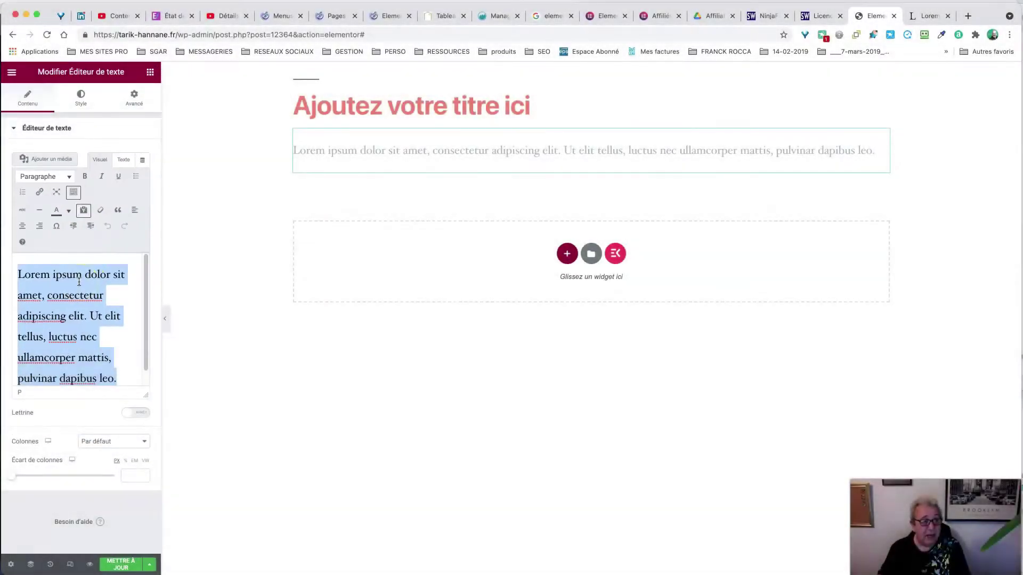
click(79, 282)
key(super+a)
key(super+v)
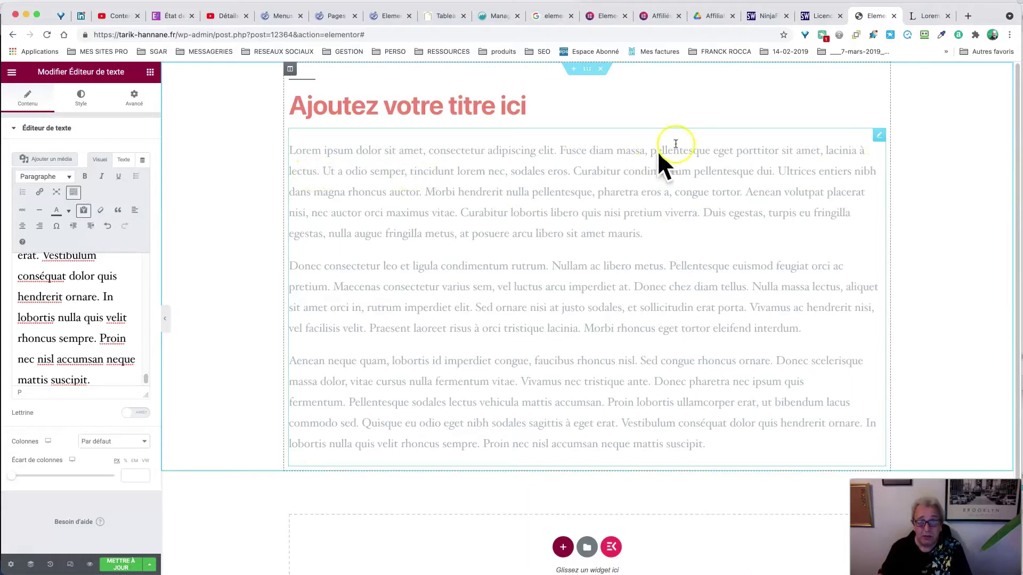
- Set the text colour of the text widget below the title to black, #000000
click(83, 97)
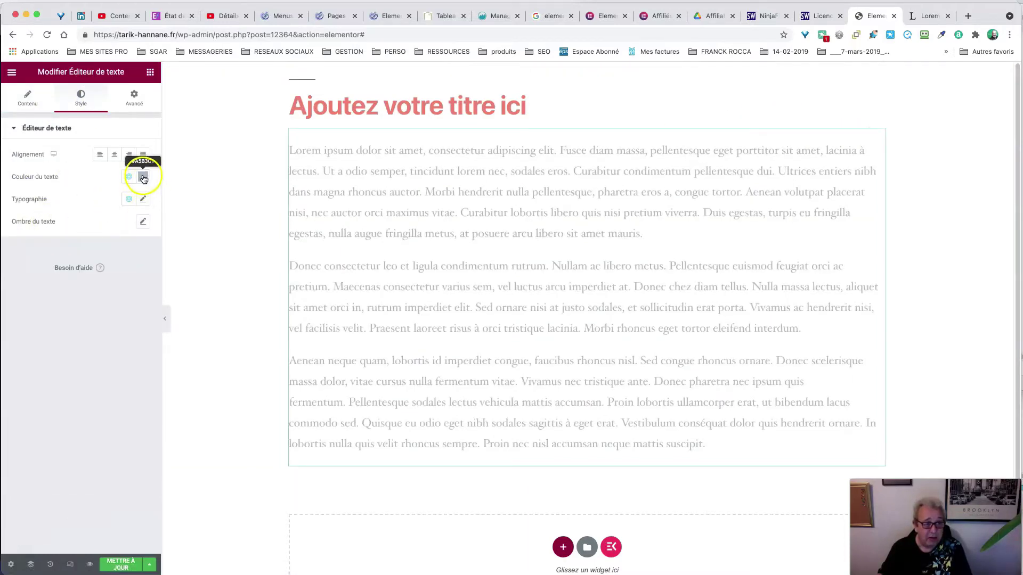
click(143, 177)
drag(71, 270, 21, 306)
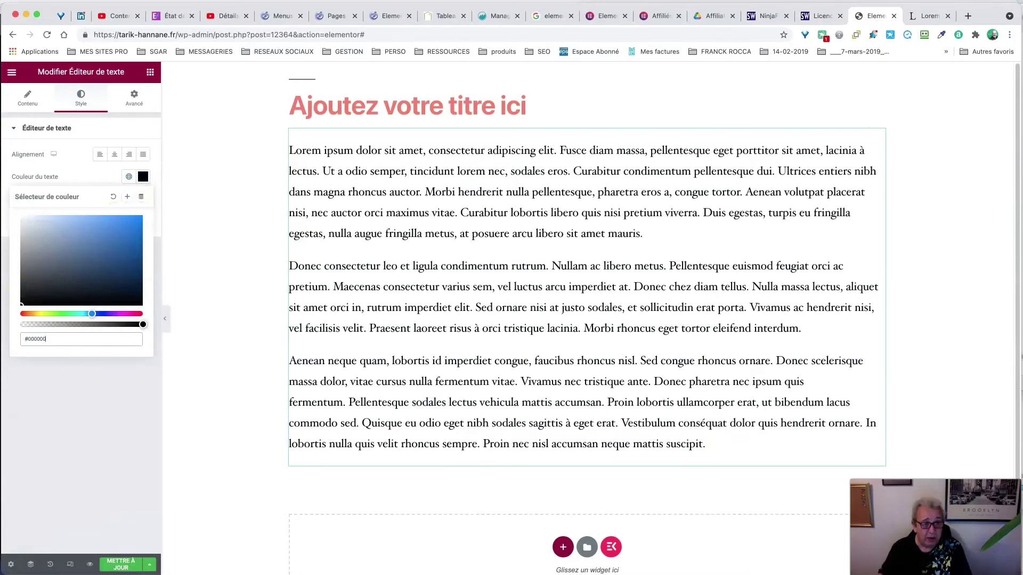
click(68, 377)
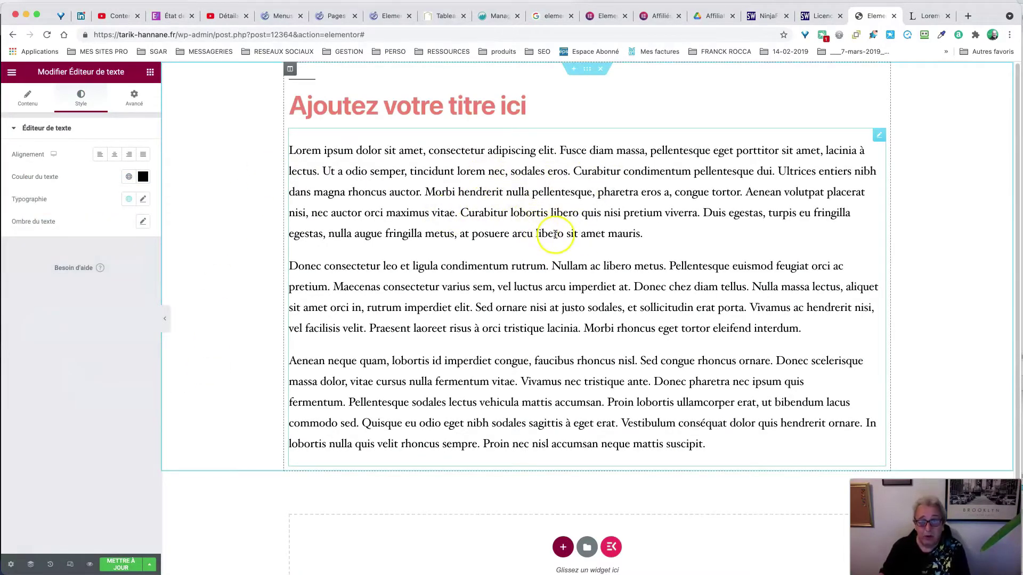
- Add a new section with two equal columns below the text section
scroll(555, 234, down, 2)
scroll(544, 202, up, 1)
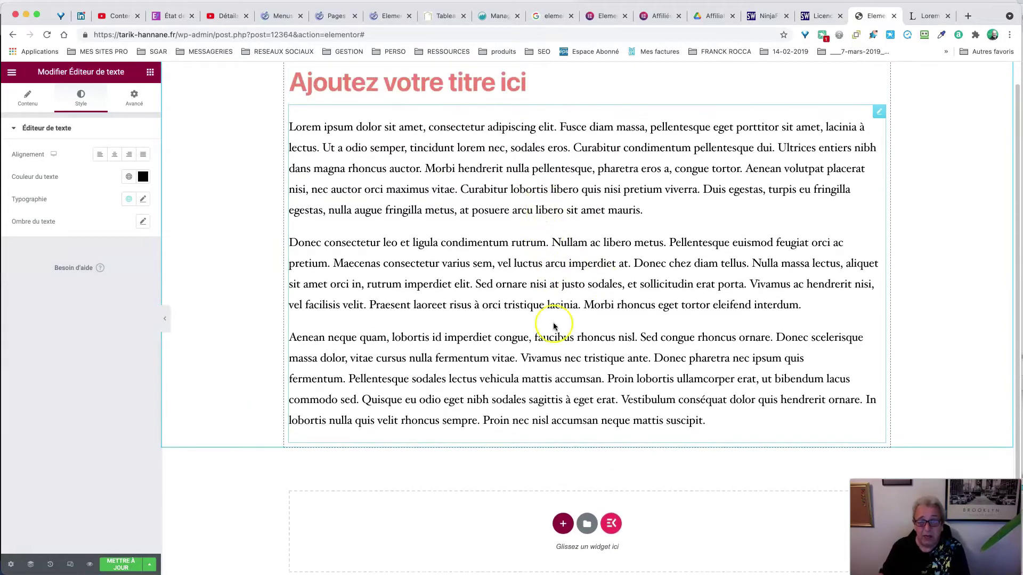
scroll(564, 297, down, 1)
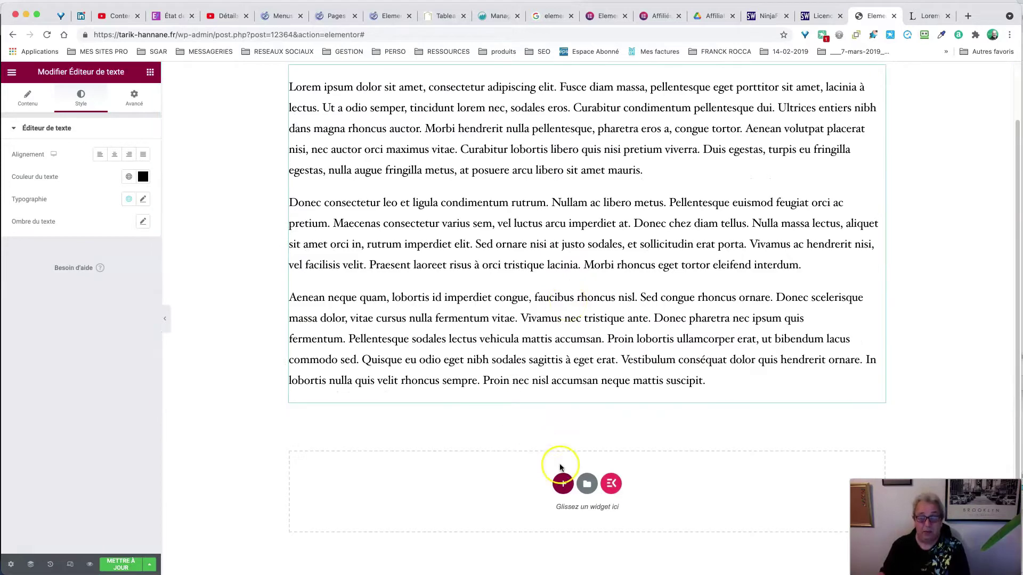
click(564, 483)
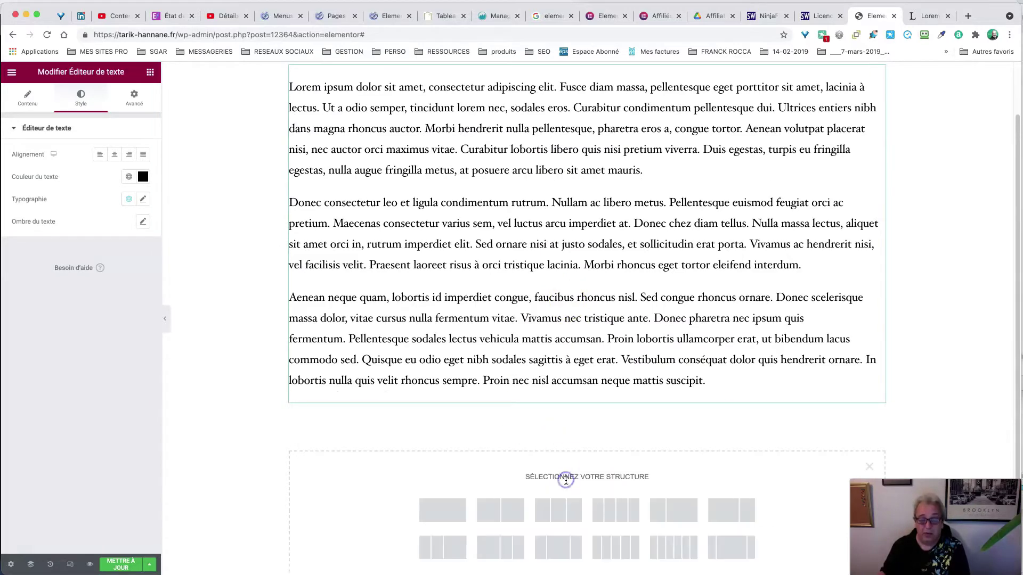
click(506, 513)
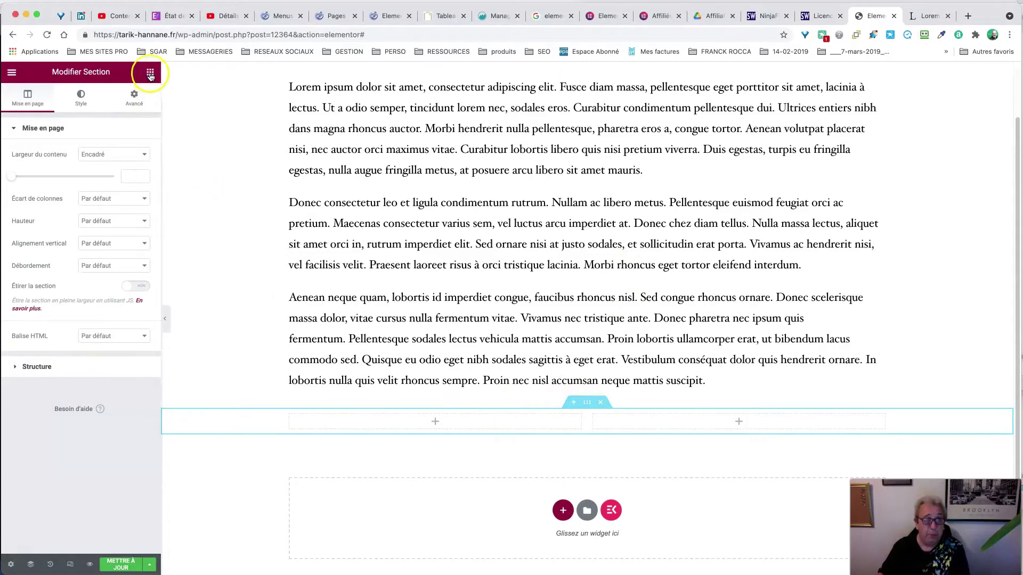
- Add an Éditeur de texte widget to the new section's left column and replace its placeholder with the copied paragraphs
drag(119, 219, 405, 420)
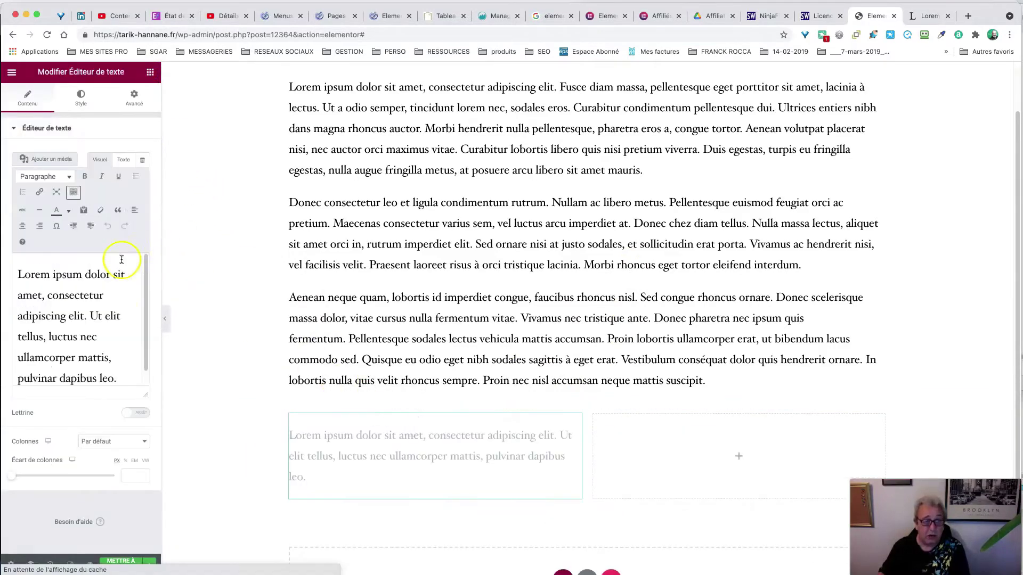
click(65, 316)
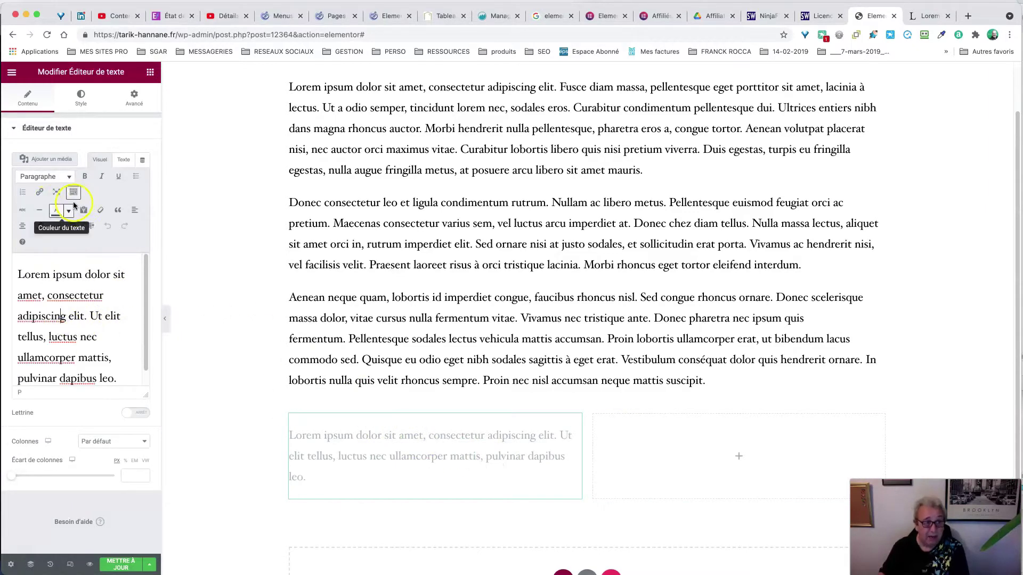
triple_click(68, 308)
key(super+v)
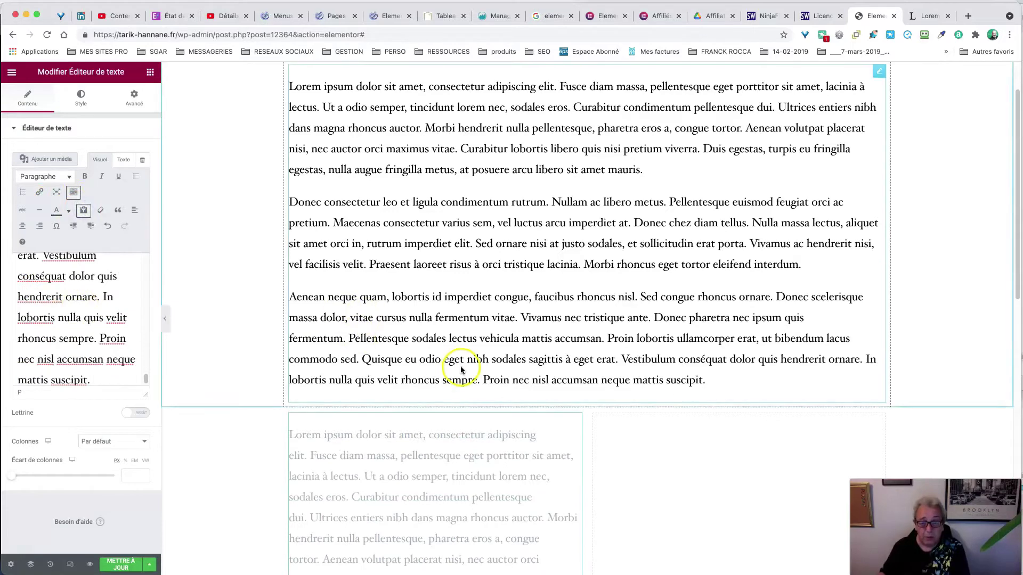
- Set the text colour of the left column's text widget to black, #000000
scroll(479, 373, down, 3)
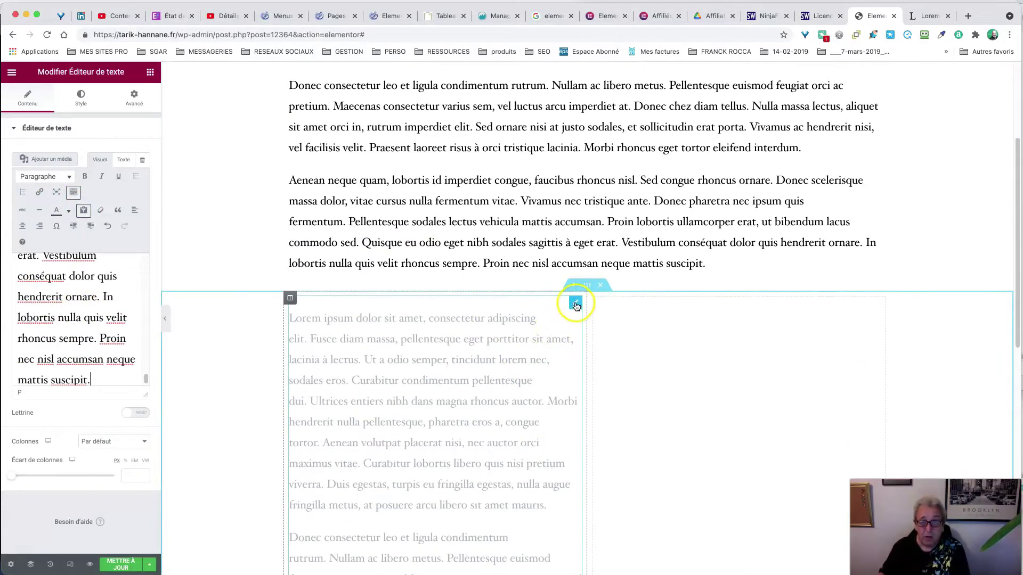
right_click(575, 305)
click(513, 320)
click(575, 302)
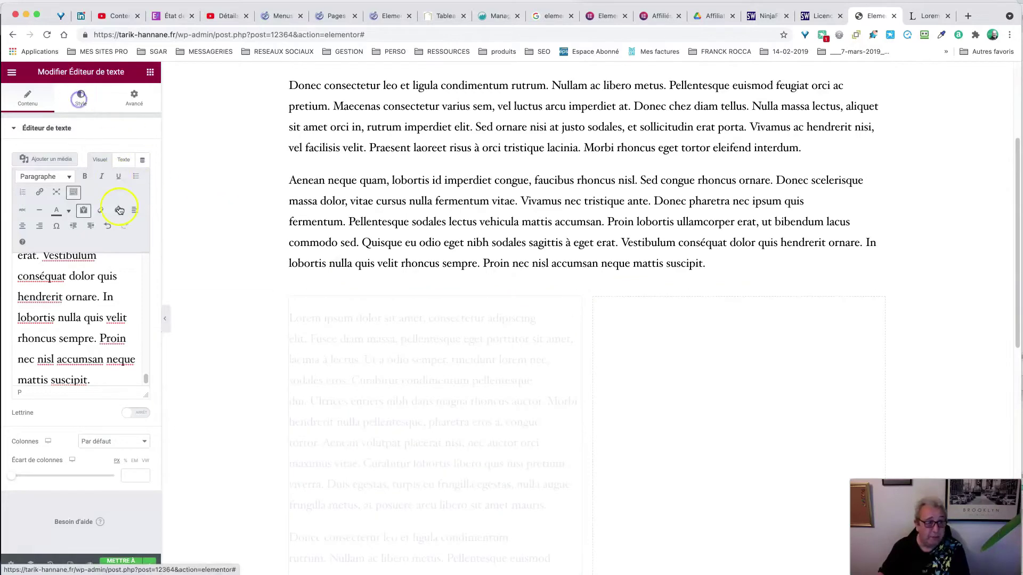
click(81, 98)
click(142, 176)
drag(62, 228, 22, 306)
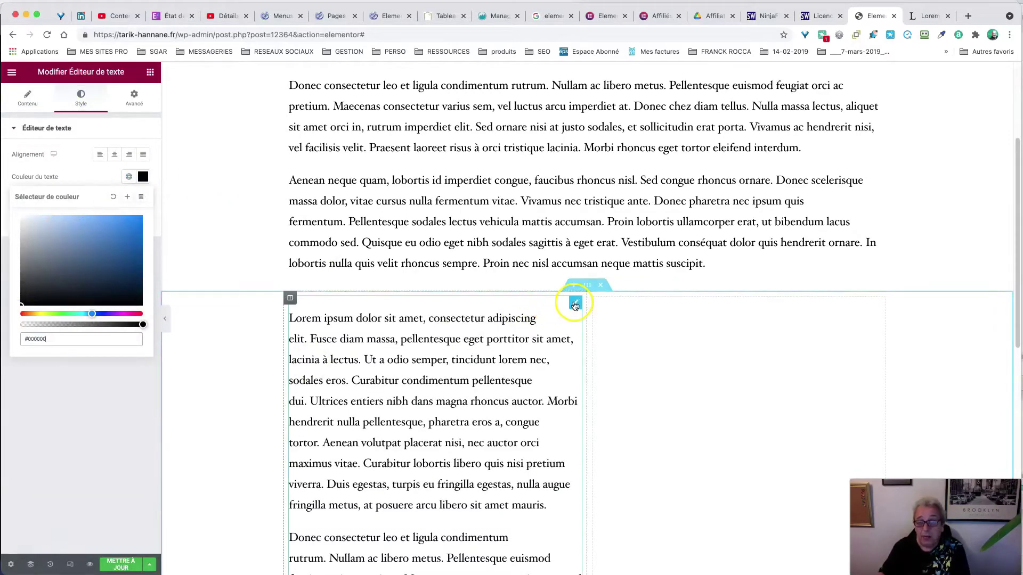
- Duplicate the left column's text widget and move the copy into the empty right column
right_click(576, 305)
click(587, 316)
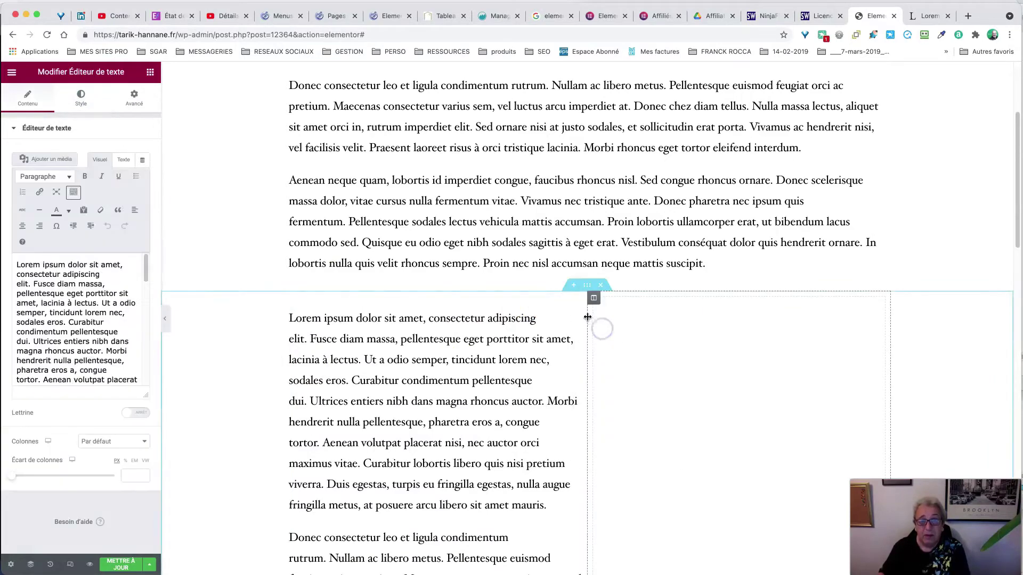
drag(576, 303, 723, 393)
- Delete the whole two-column section, keeping the section with the title and the full-width text
scroll(549, 373, down, 5)
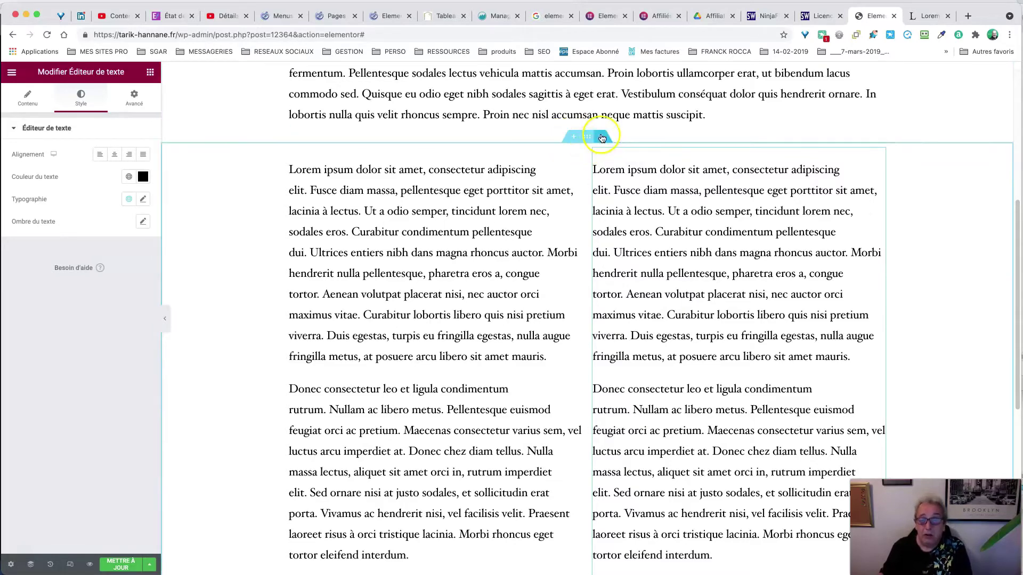
click(601, 138)
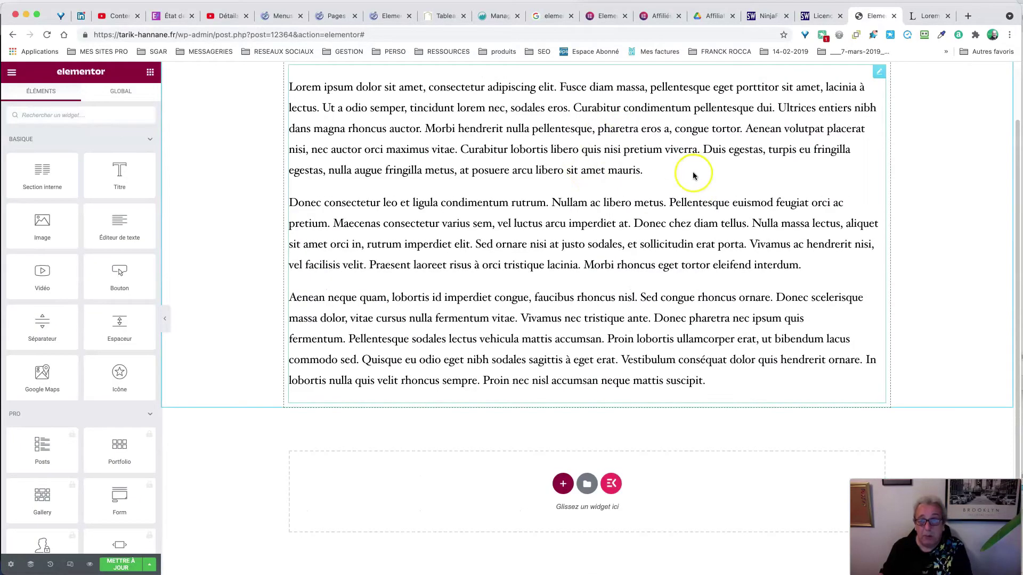
scroll(693, 173, up, 2)
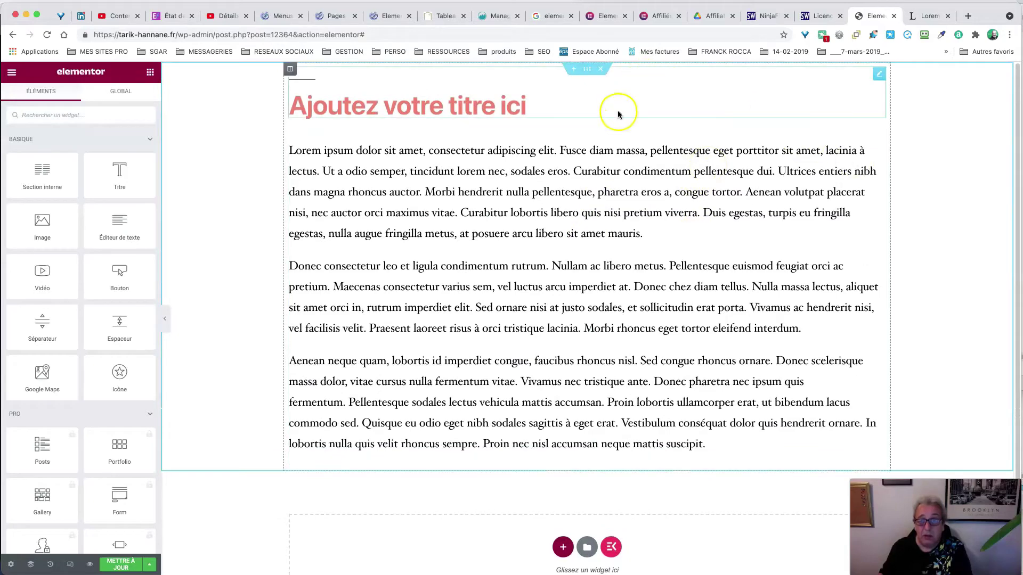
- Examine the single column's layout, style and advanced settings and the layout settings of its section
click(291, 71)
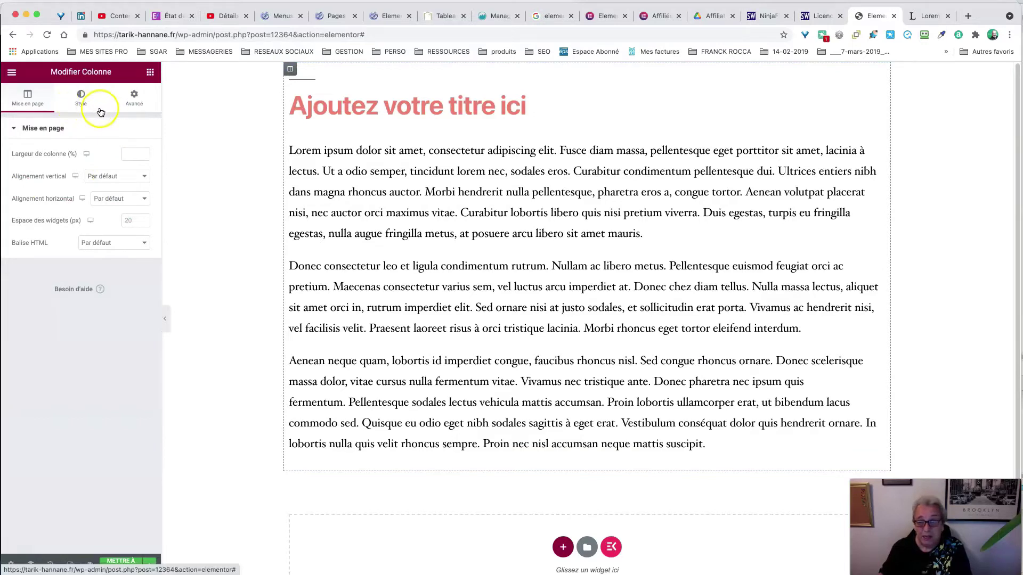
click(82, 99)
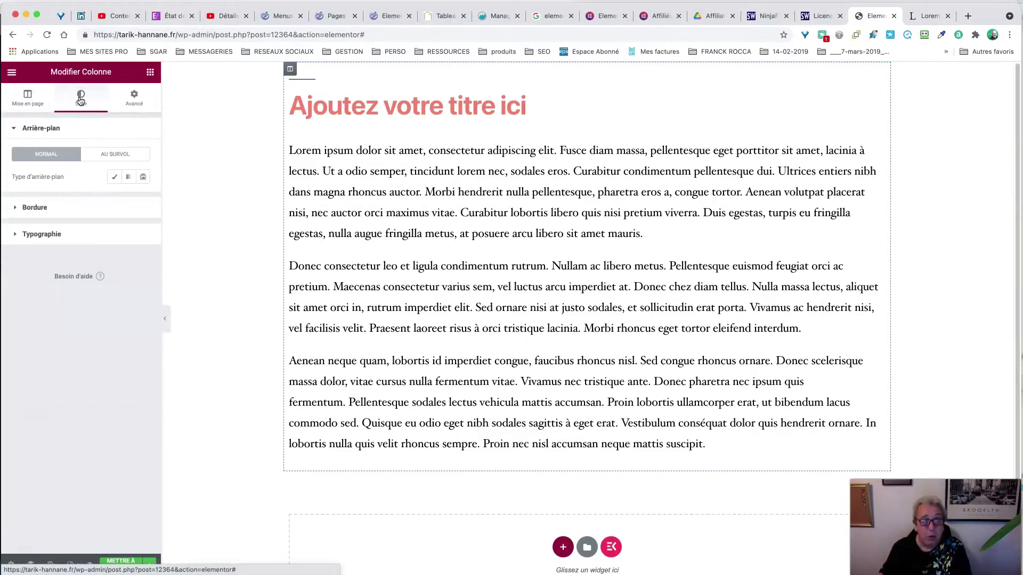
click(131, 98)
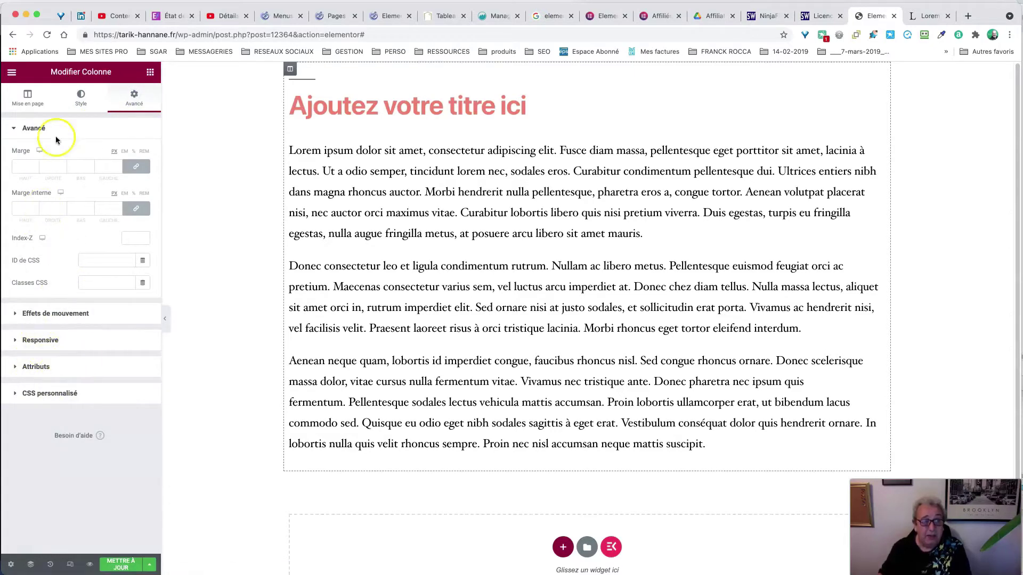
click(81, 99)
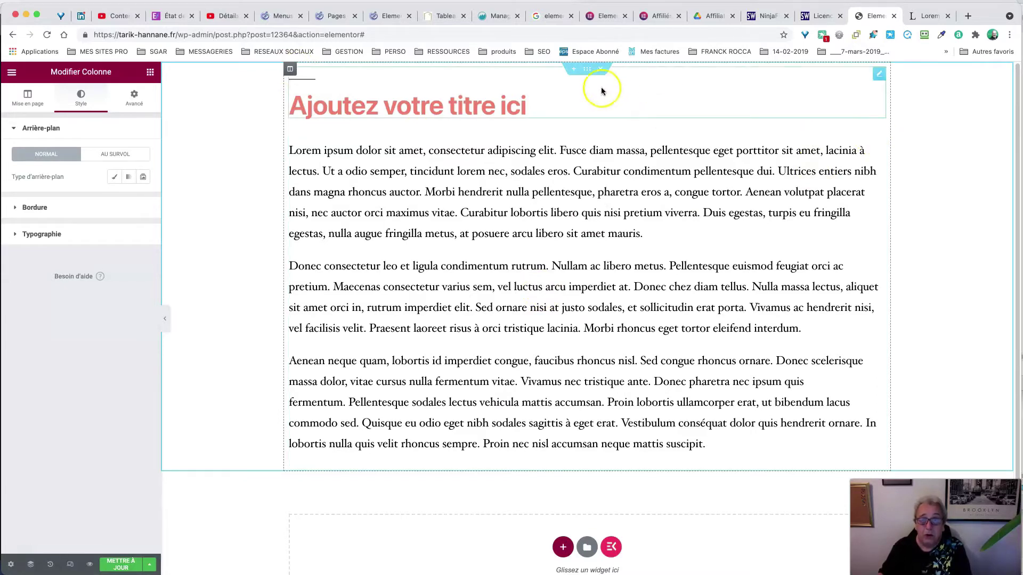
click(588, 74)
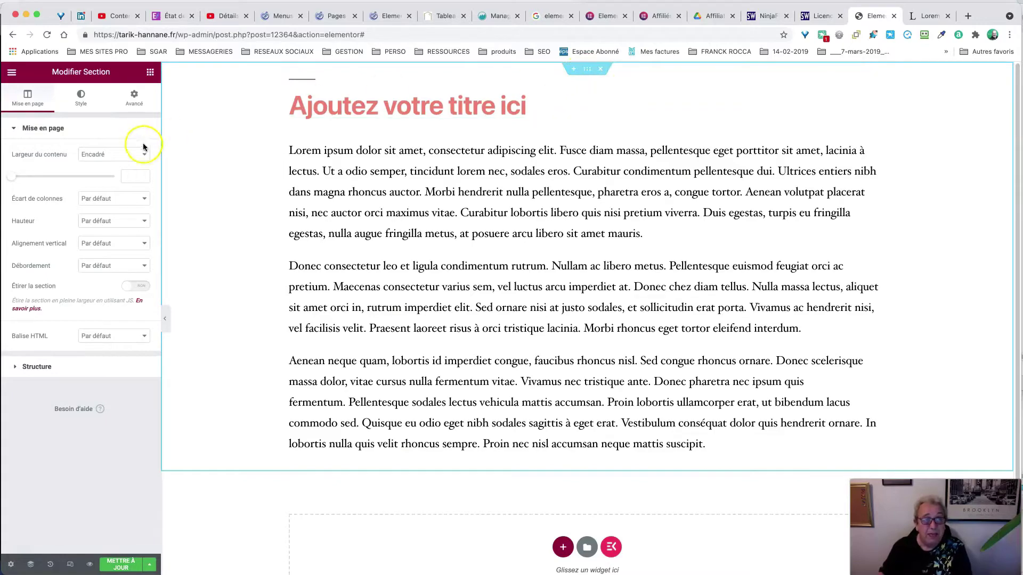
- Insert a Section interne widget between the title and the text widget
click(151, 75)
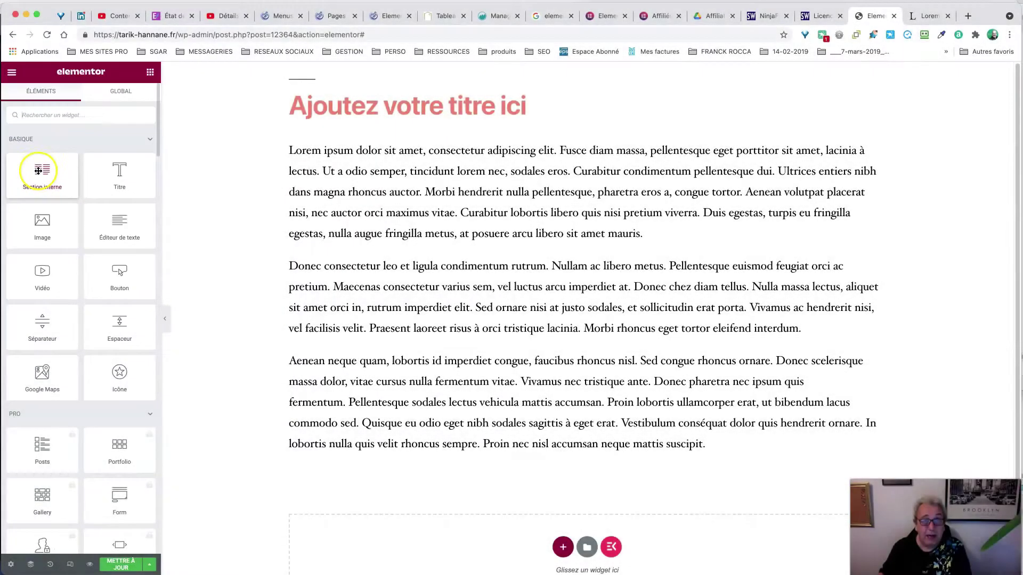
drag(42, 173, 500, 149)
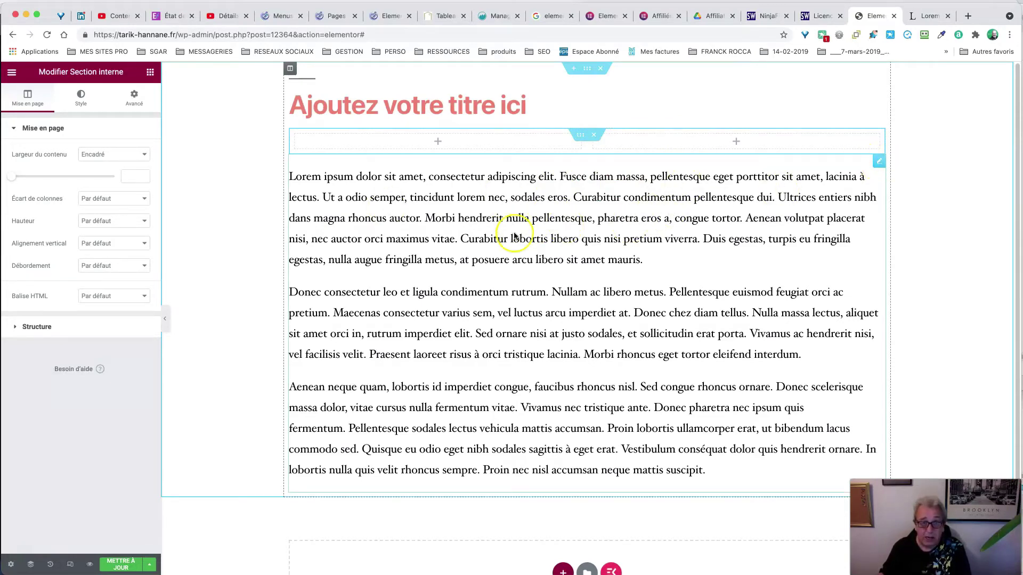
- Duplicate the text widget below the inner section and cut the original down to its "Lorem ipsum" paragraph
scroll(787, 200, down, 2)
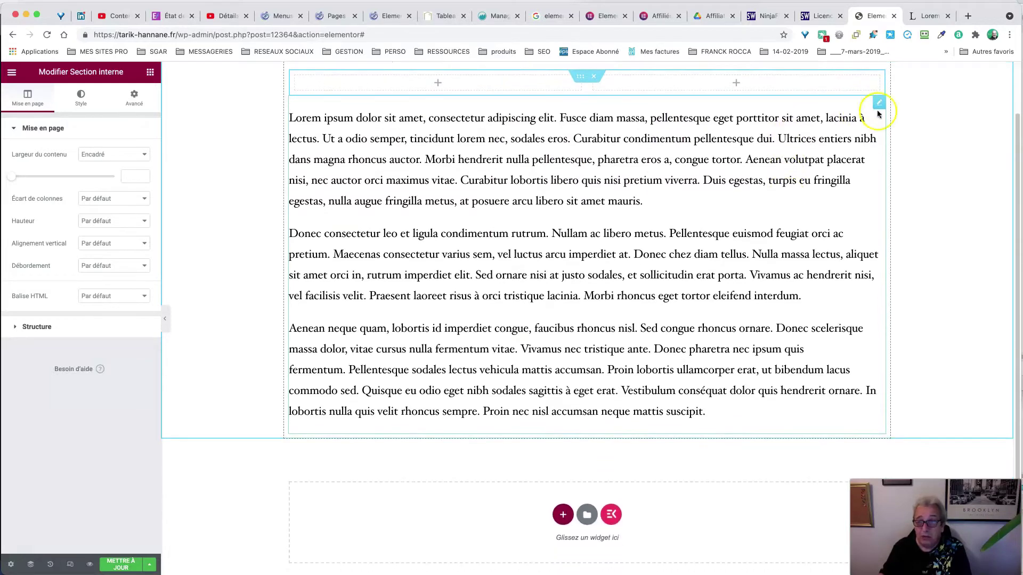
right_click(879, 105)
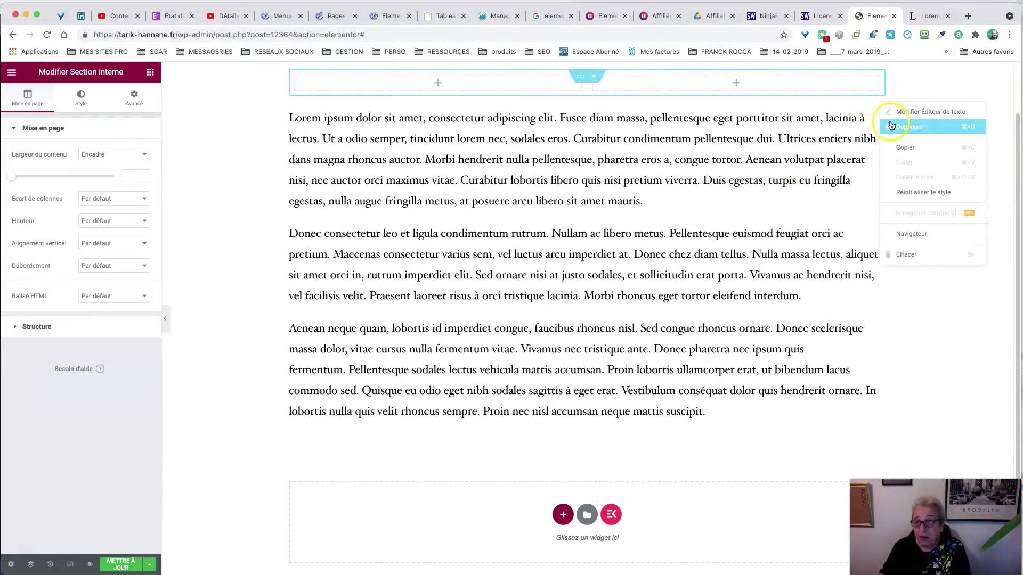
click(897, 128)
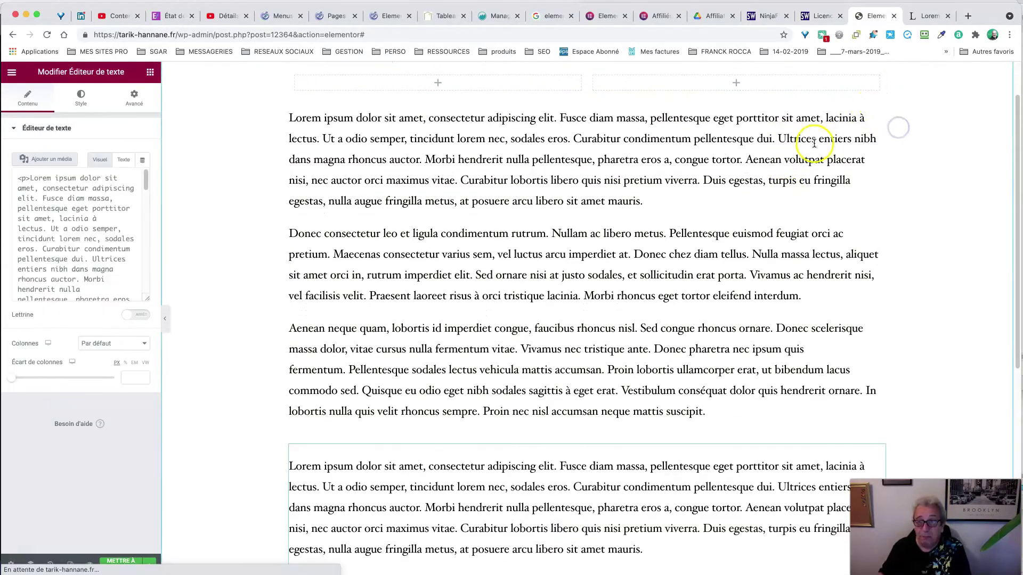
click(646, 202)
drag(647, 202, 748, 409)
key(BackSpace)
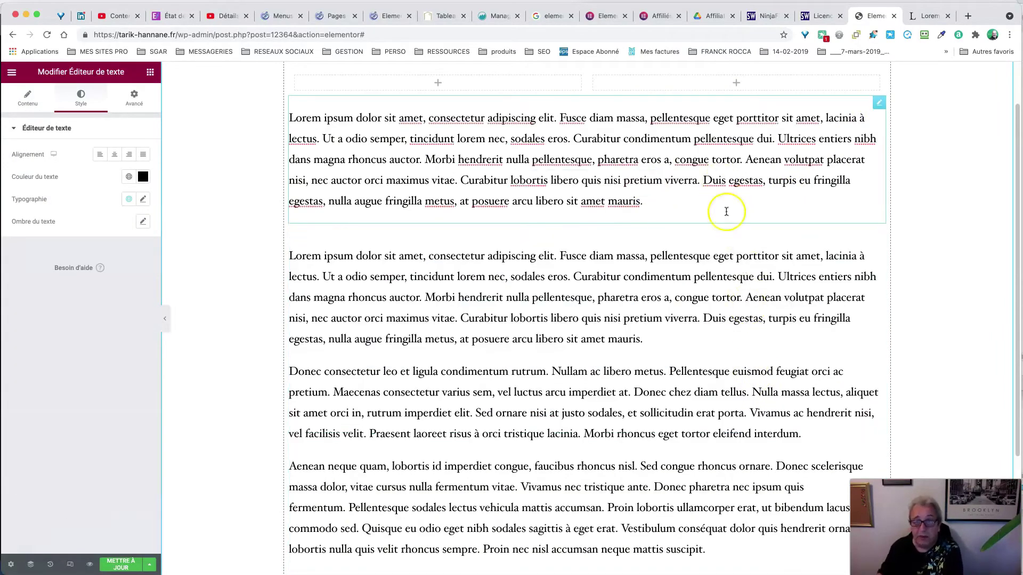
- Delete the opening "Lorem ipsum" paragraph from the duplicated text widget
scroll(755, 300, down, 3)
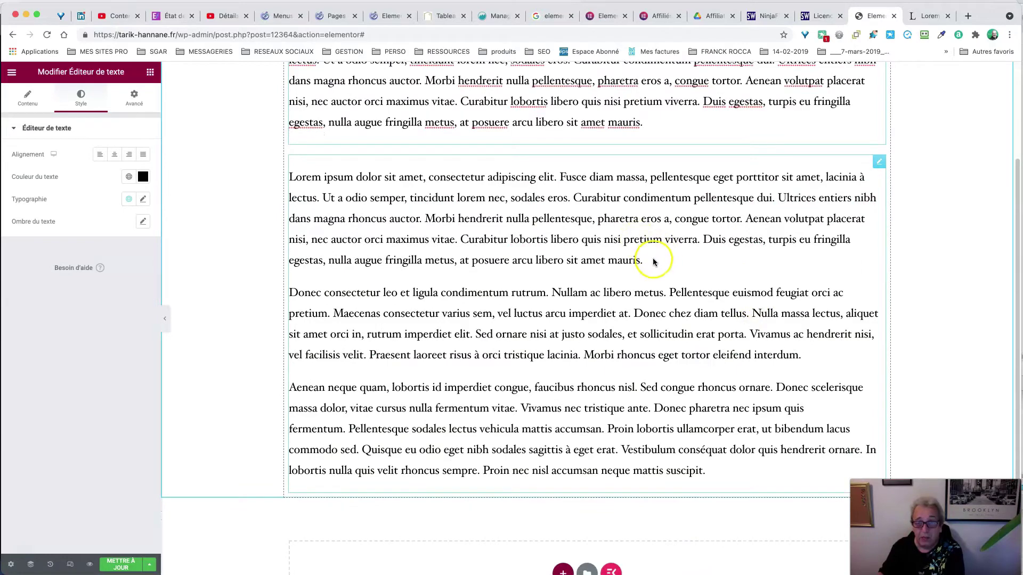
click(654, 261)
drag(291, 292, 280, 180)
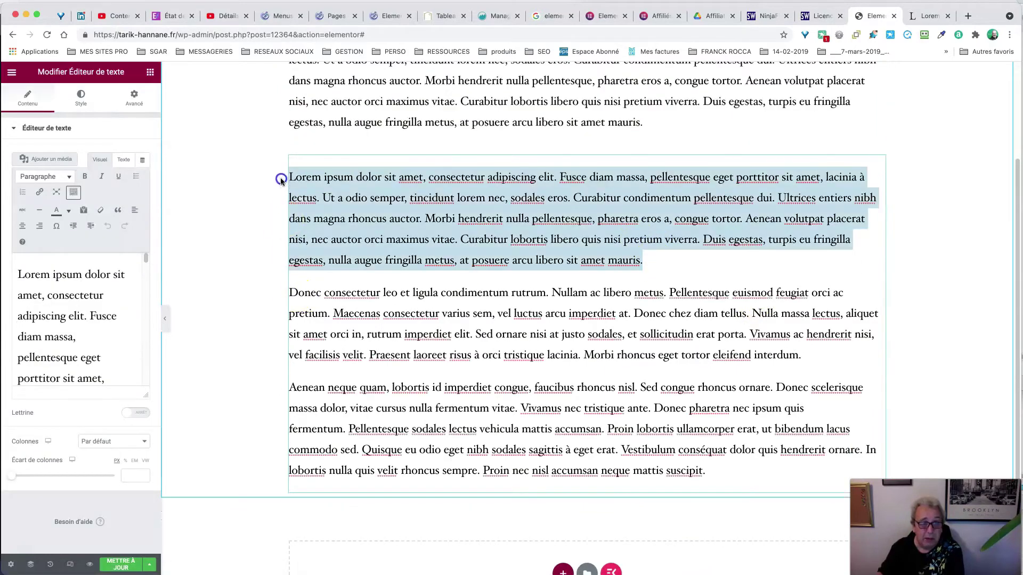
key(BackSpace)
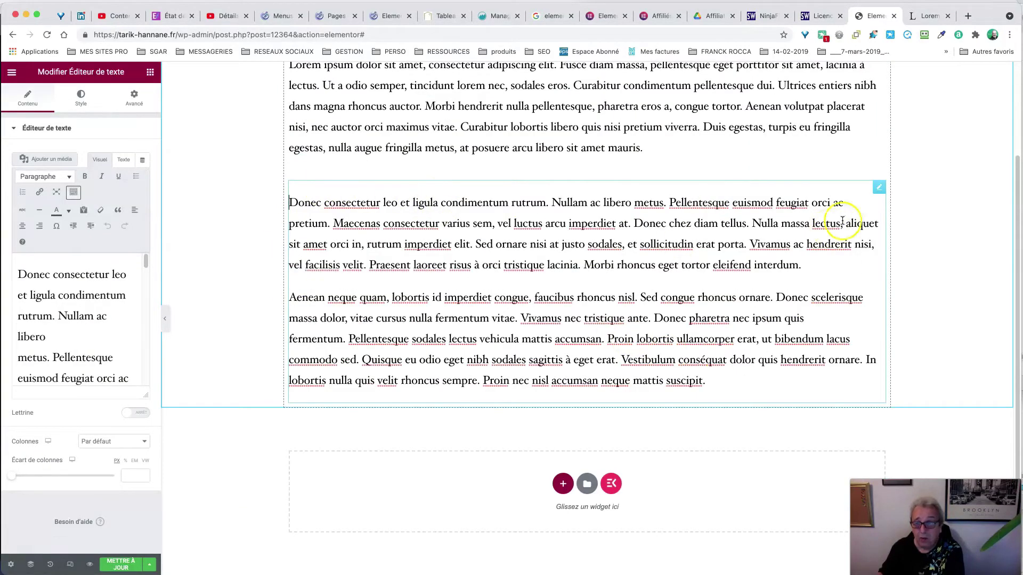
- Duplicate the second text widget and delete the "Aenean neque quam" paragraph from the original
right_click(880, 190)
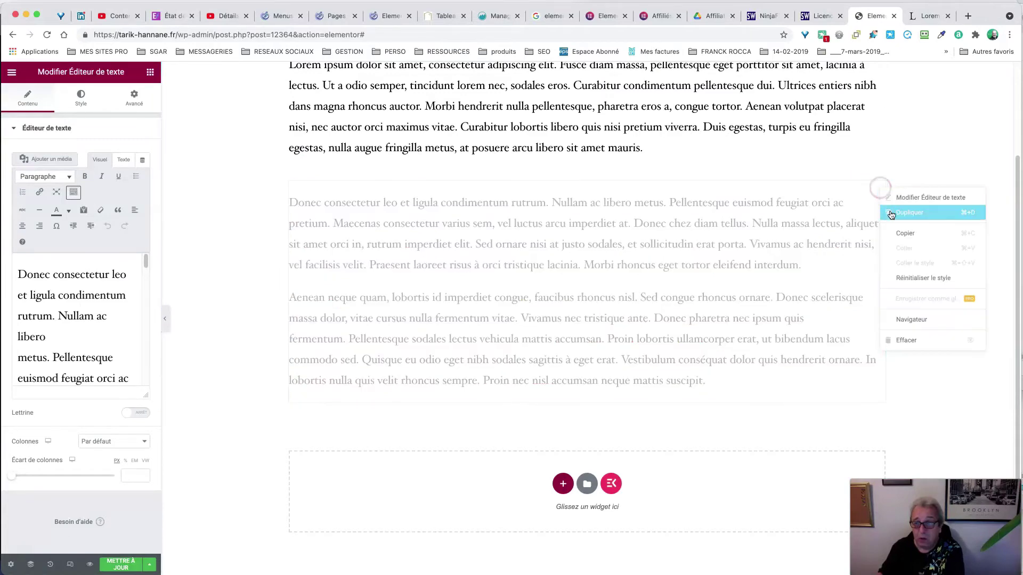
click(893, 213)
scroll(693, 332, down, 3)
click(663, 208)
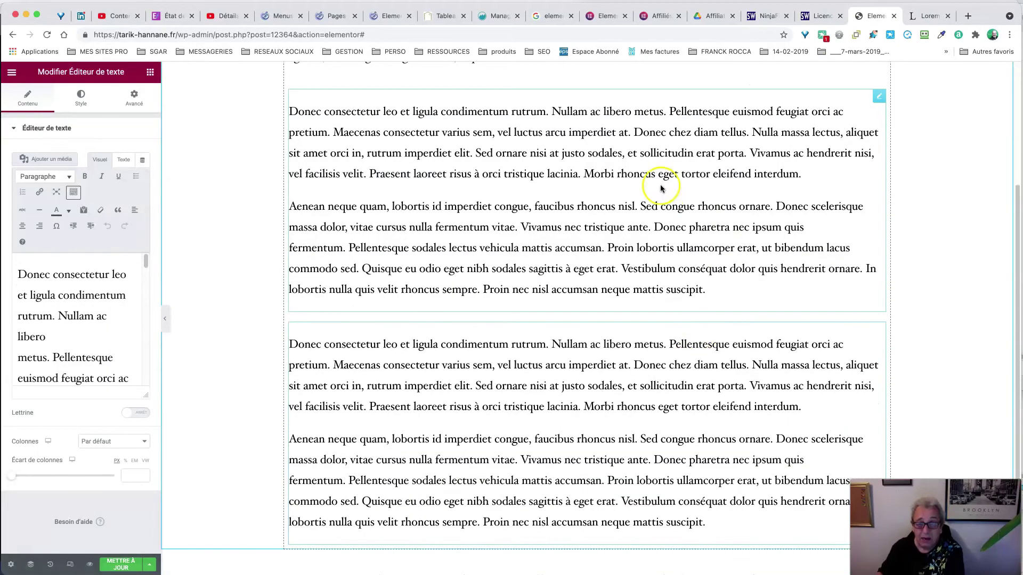
triple_click(822, 280)
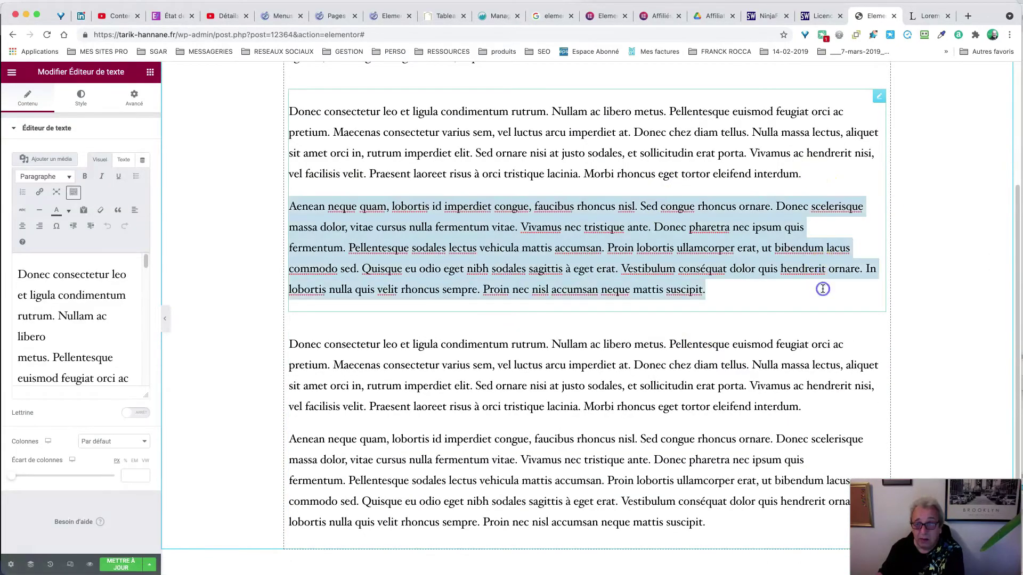
key(BackSpace)
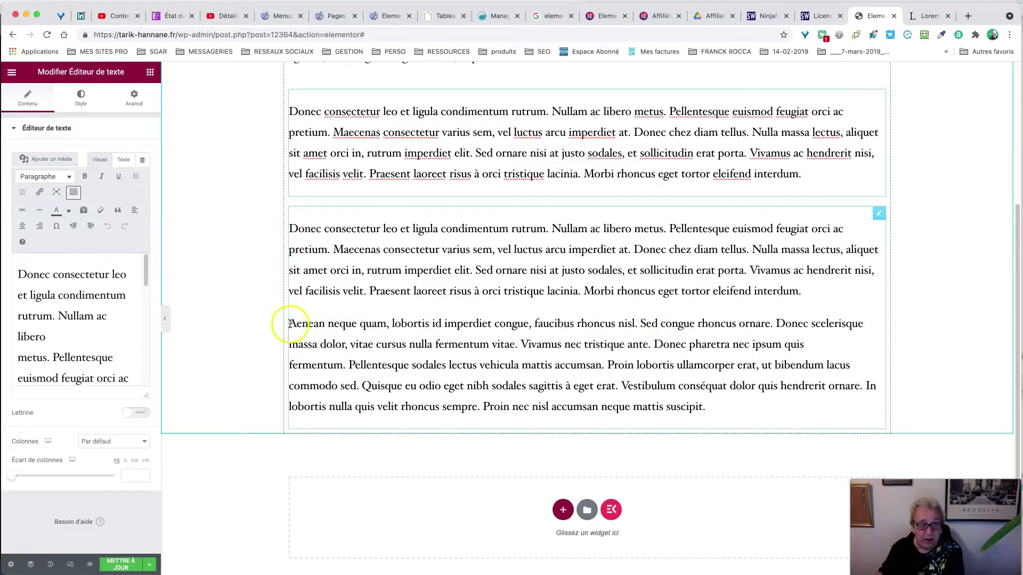
- Delete the "Donec consectetur" paragraph from the last text widget, leaving only the "Aenean neque quam" paragraph
click(289, 324)
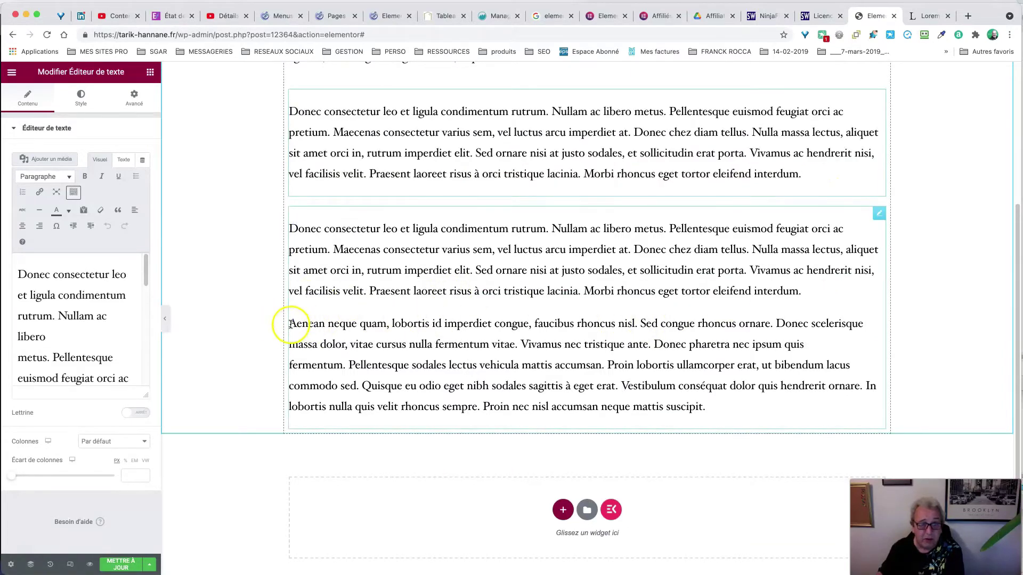
drag(289, 324, 290, 231)
click(715, 290)
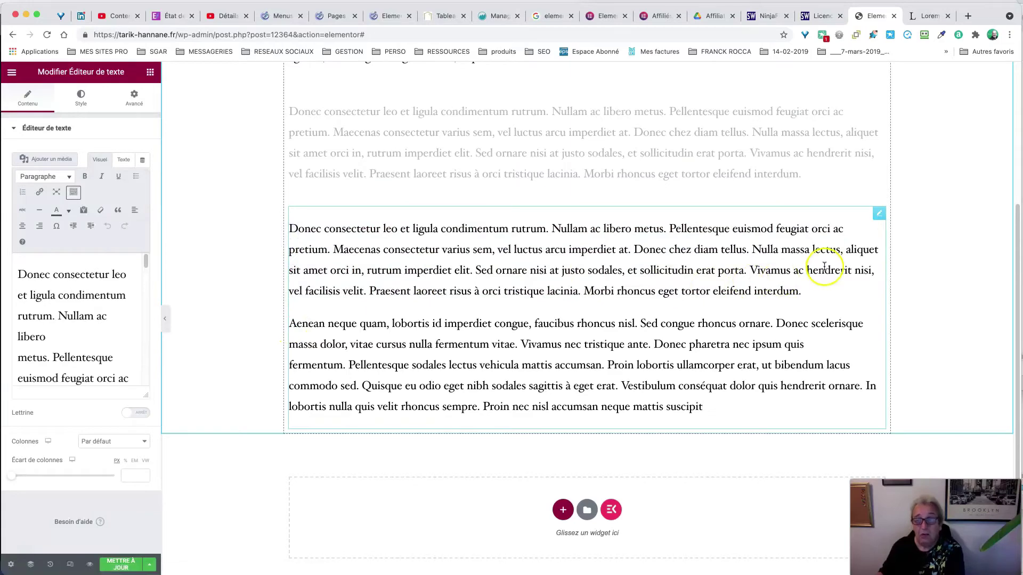
scroll(824, 267, up, 3)
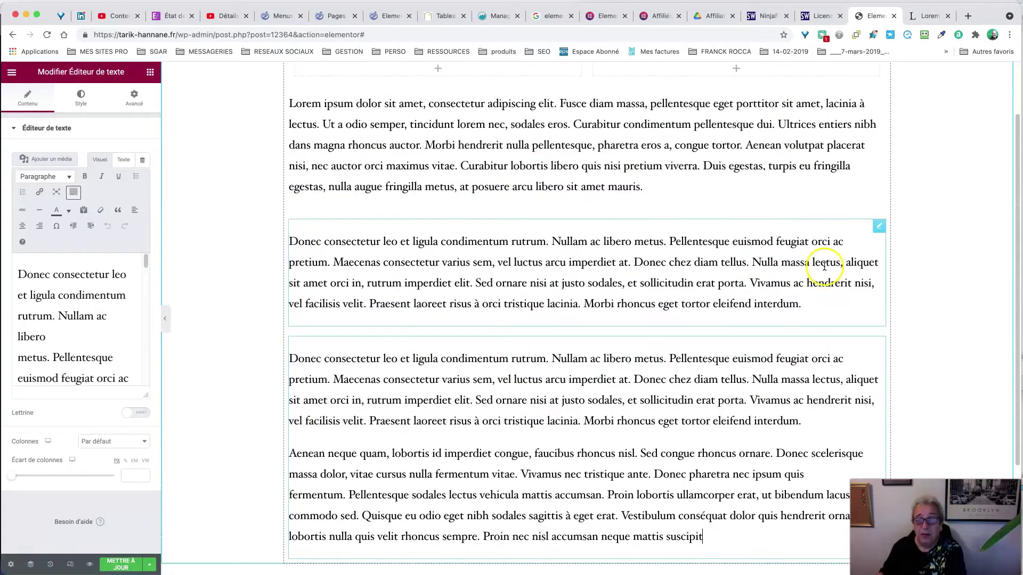
click(728, 391)
drag(817, 420, 244, 361)
key(BackSpace)
key(BackSpace)
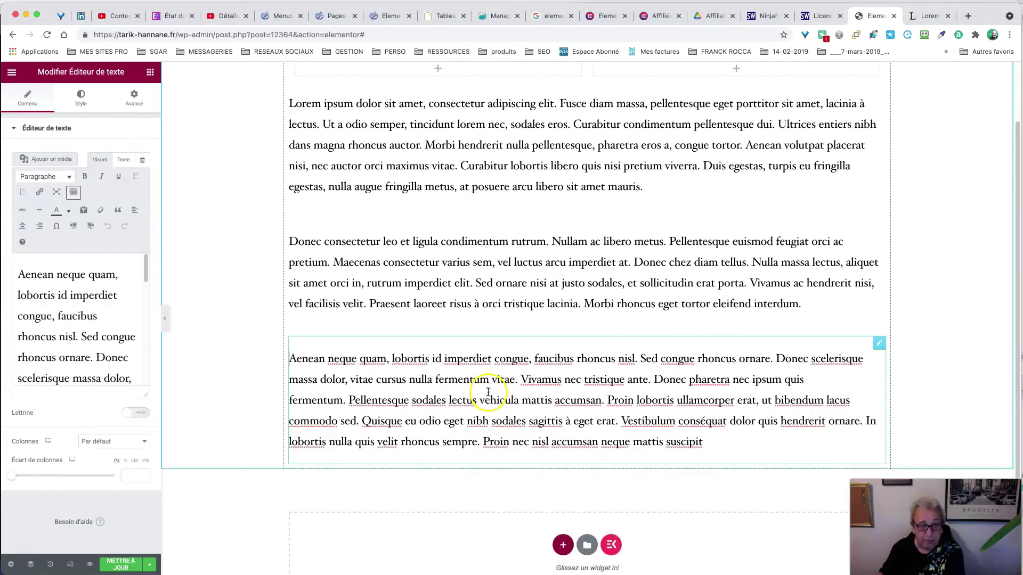
- Move the "Lorem ipsum" text widget into the inner section's left column and the "Donec consectetur" widget into its right column
click(712, 162)
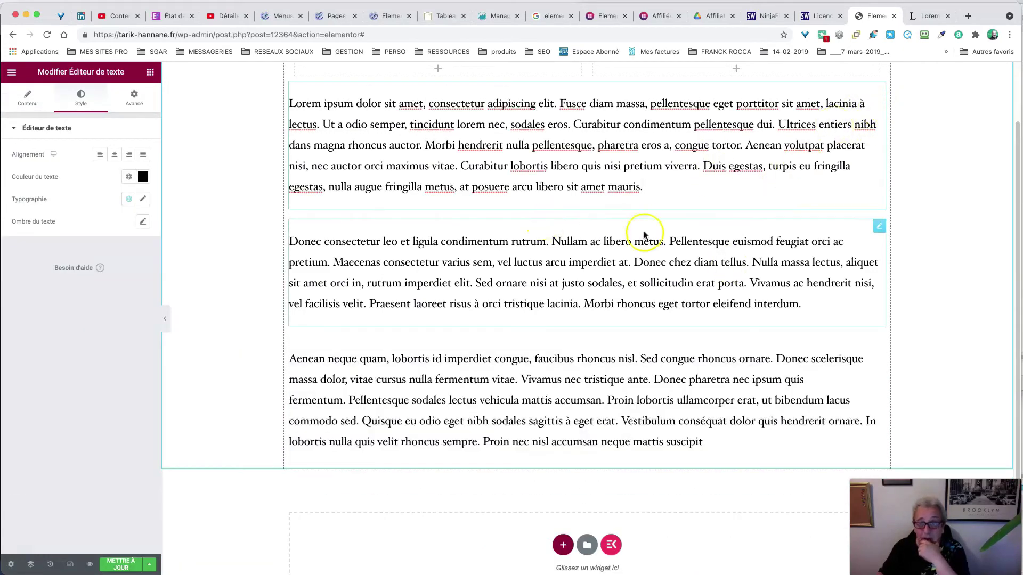
scroll(647, 256, up, 2)
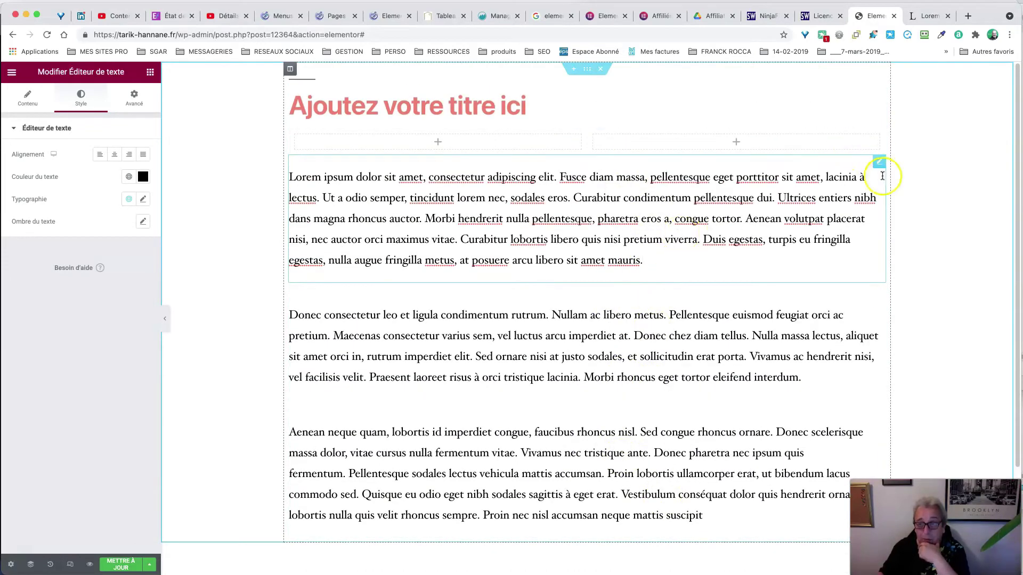
drag(877, 162, 485, 137)
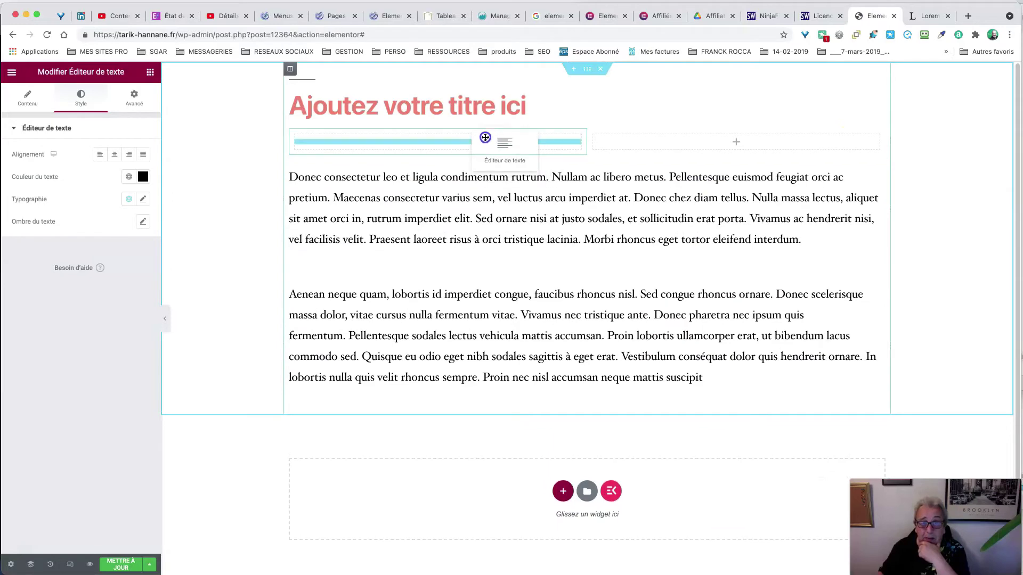
drag(591, 187, 521, 153)
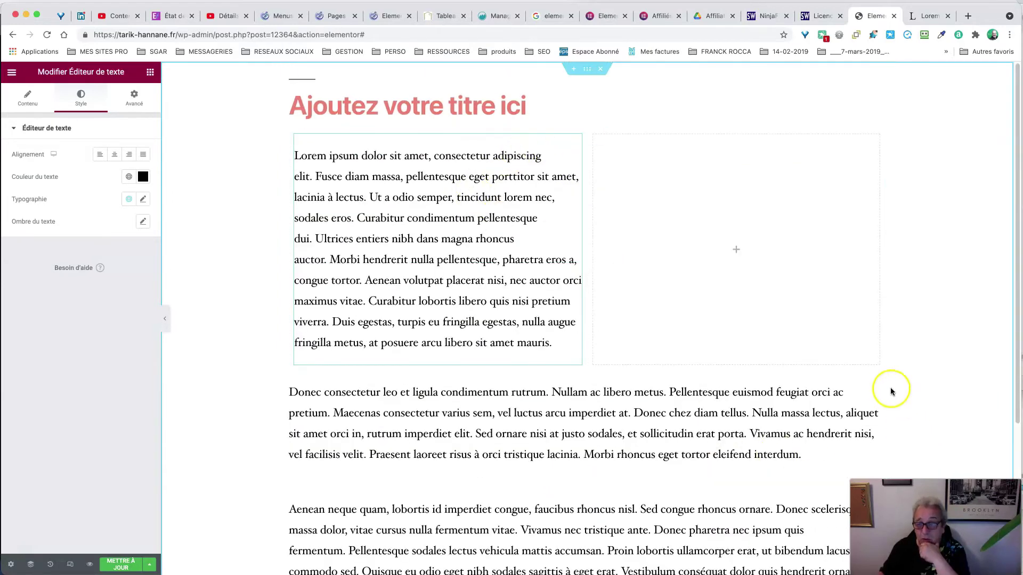
drag(874, 384, 712, 219)
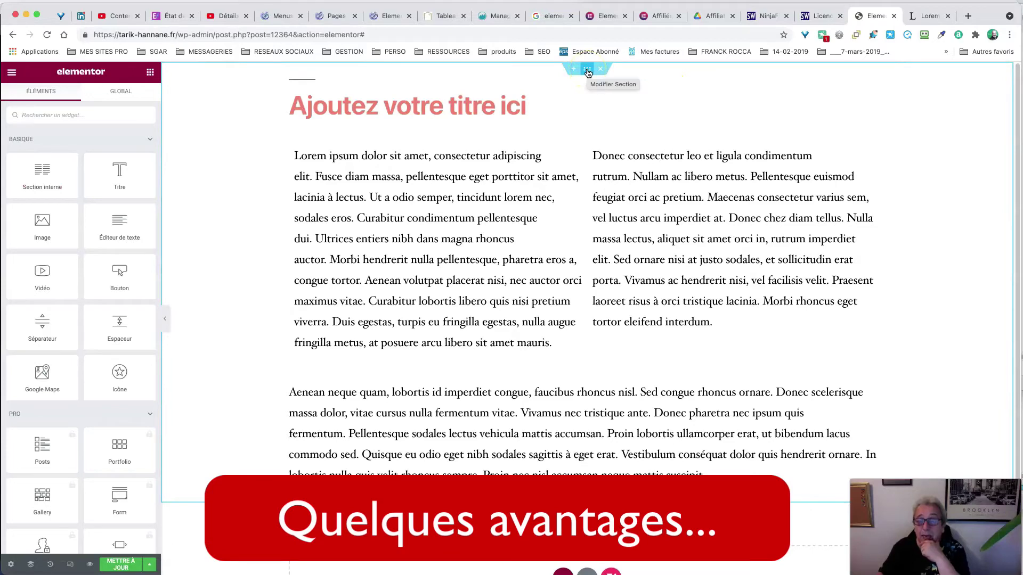
- Give the outer section a classic background in a light pink colour
click(588, 72)
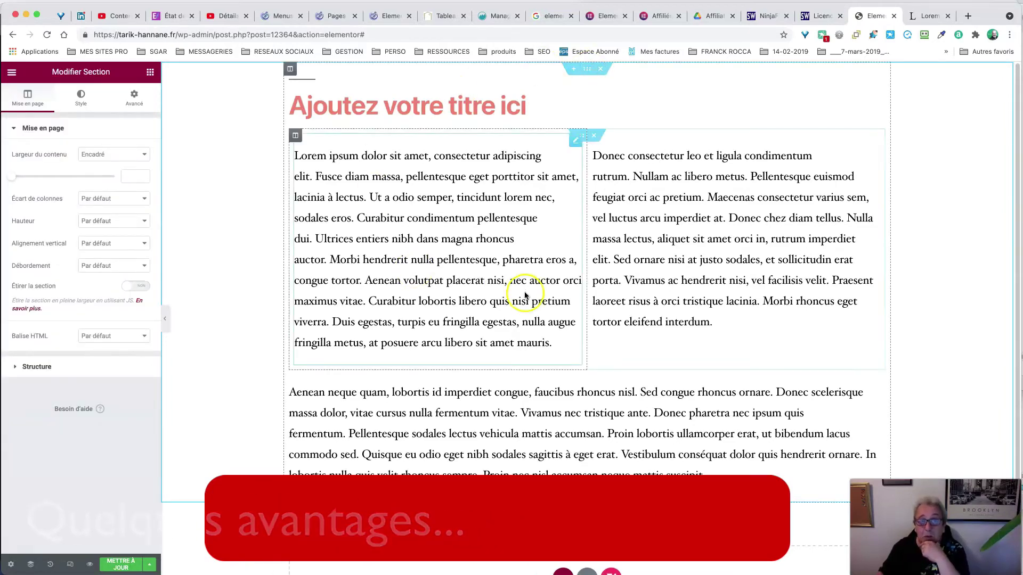
click(83, 97)
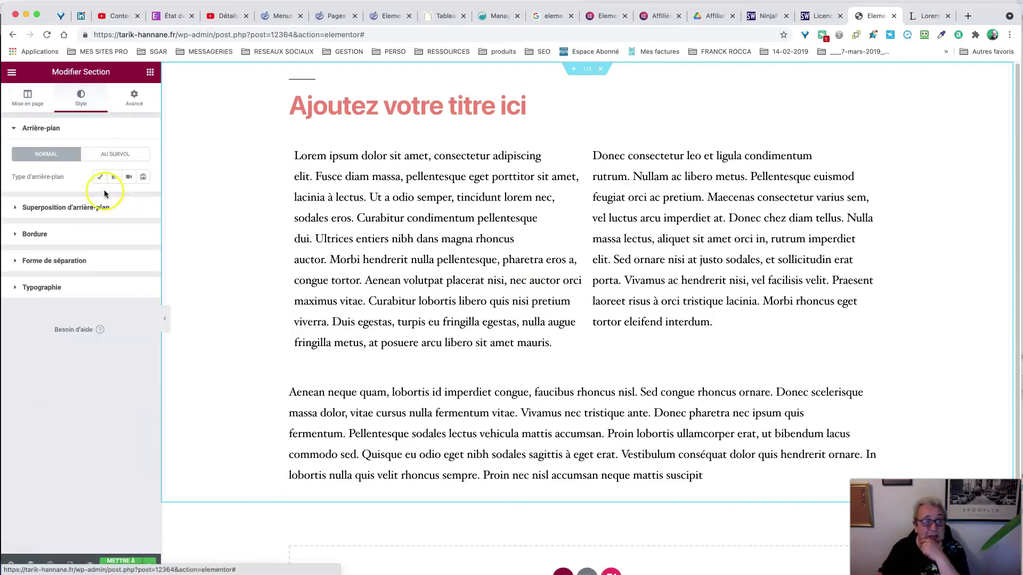
click(98, 178)
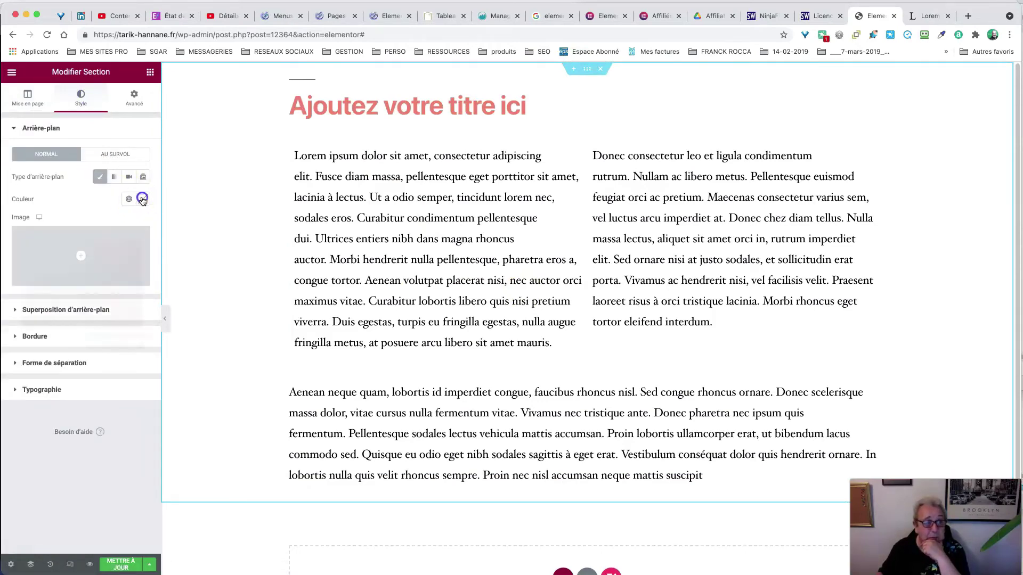
click(142, 199)
drag(35, 243, 31, 240)
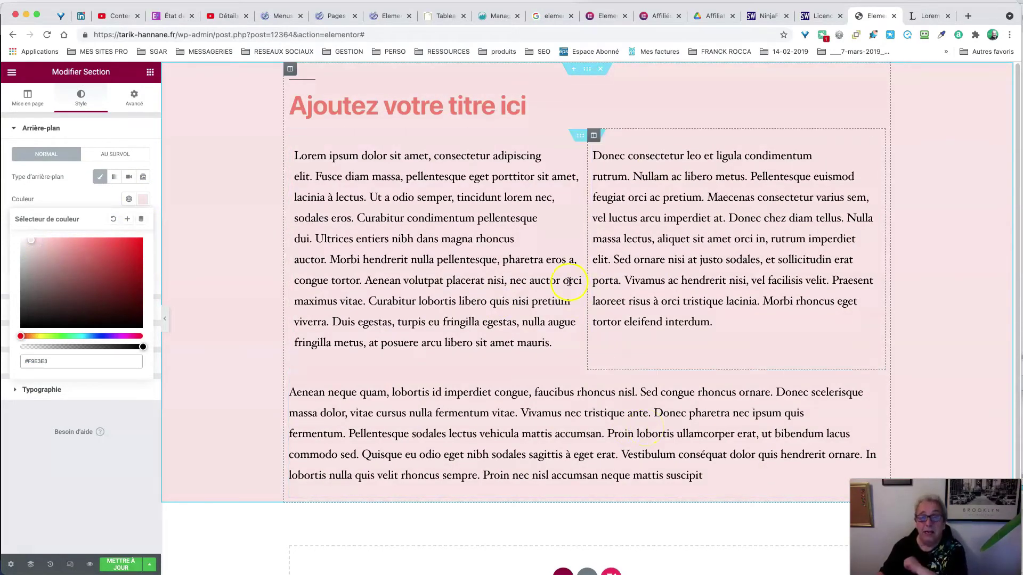
- Give the inner section a classic background in white, #FFFFFF
click(581, 138)
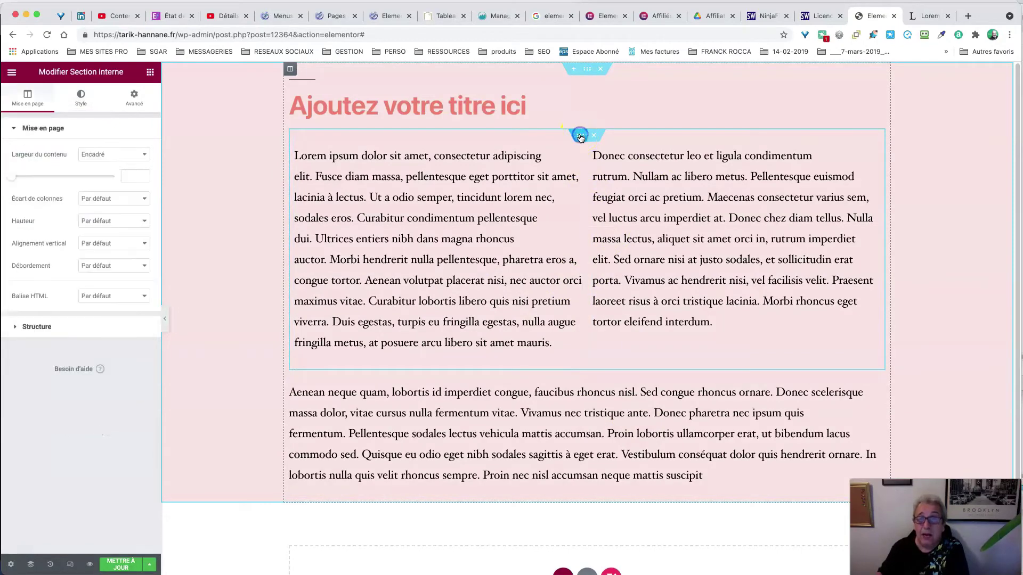
click(81, 99)
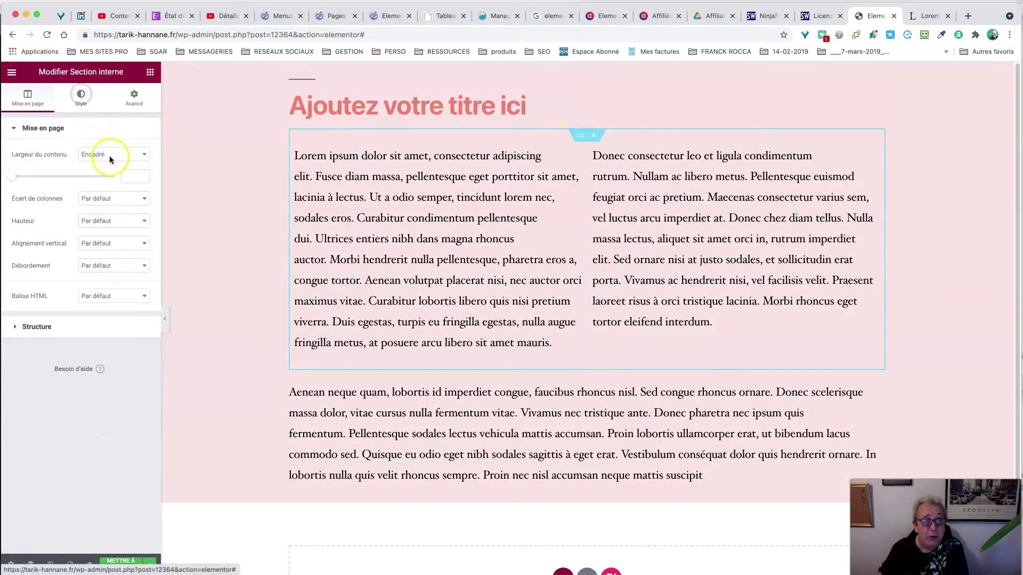
click(100, 177)
click(143, 199)
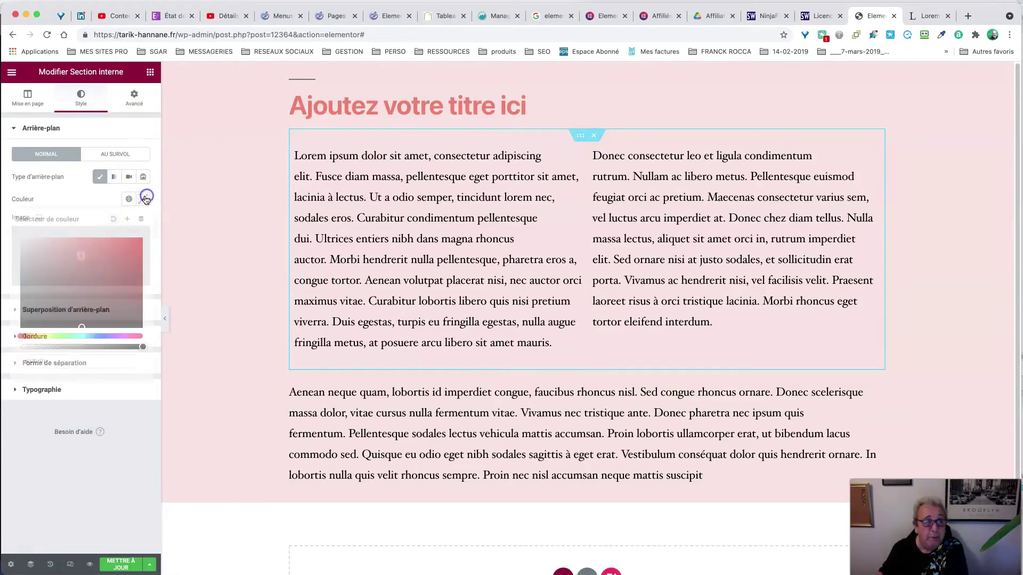
drag(37, 262, 20, 237)
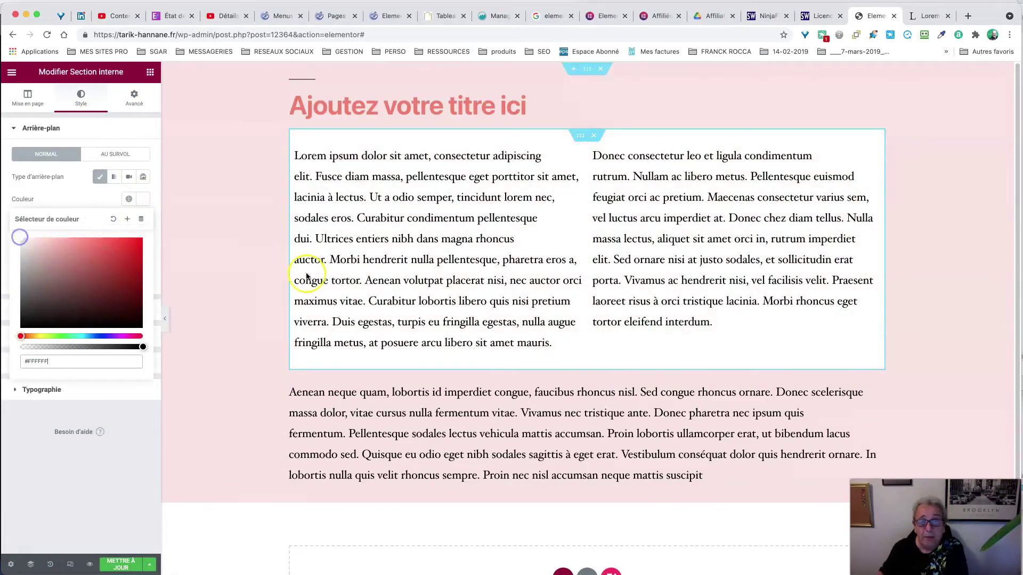
- Move the "Aenean neque quam" text widget between the title and the inner section
click(639, 515)
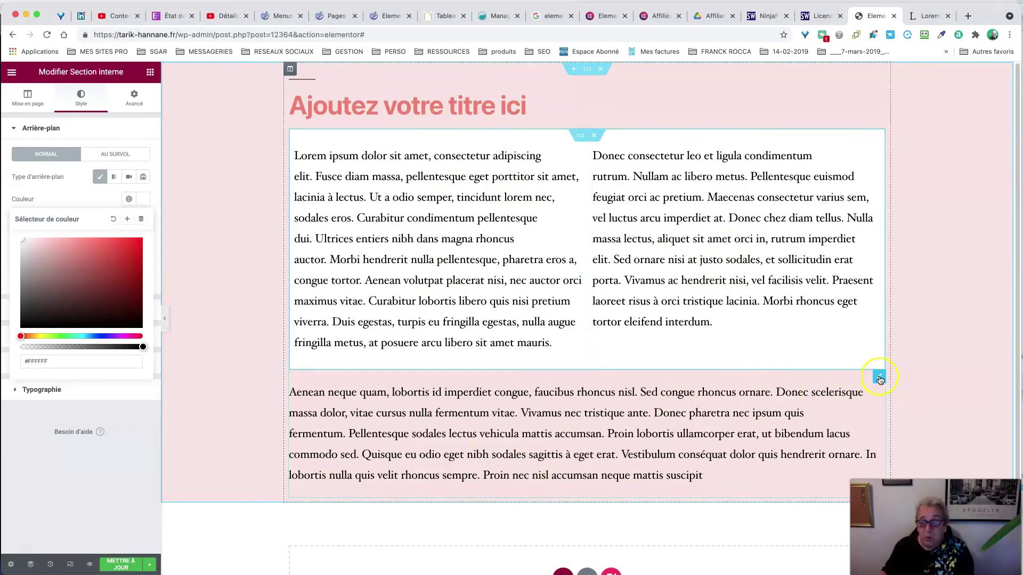
drag(880, 379, 583, 162)
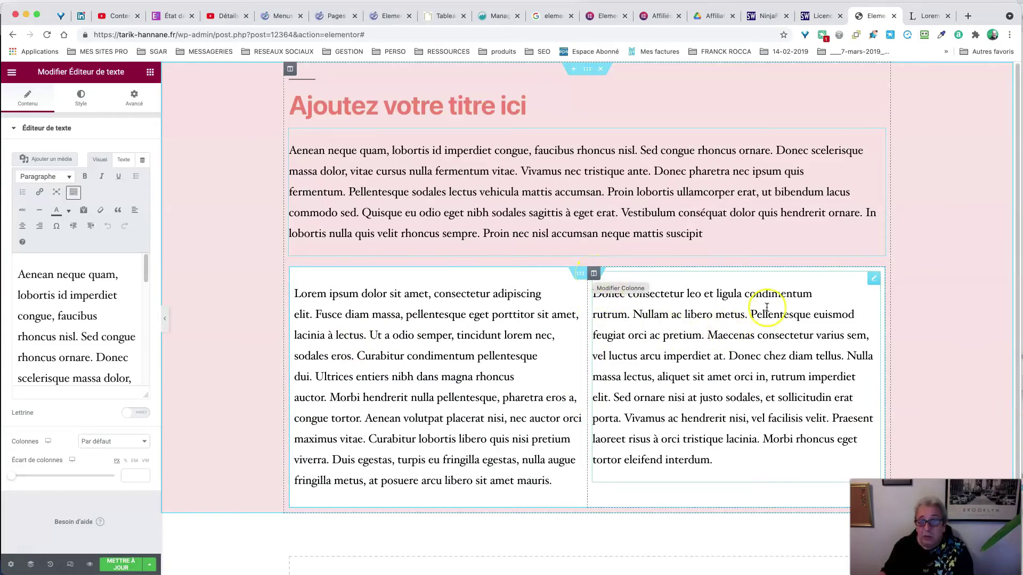
scroll(799, 306, down, 2)
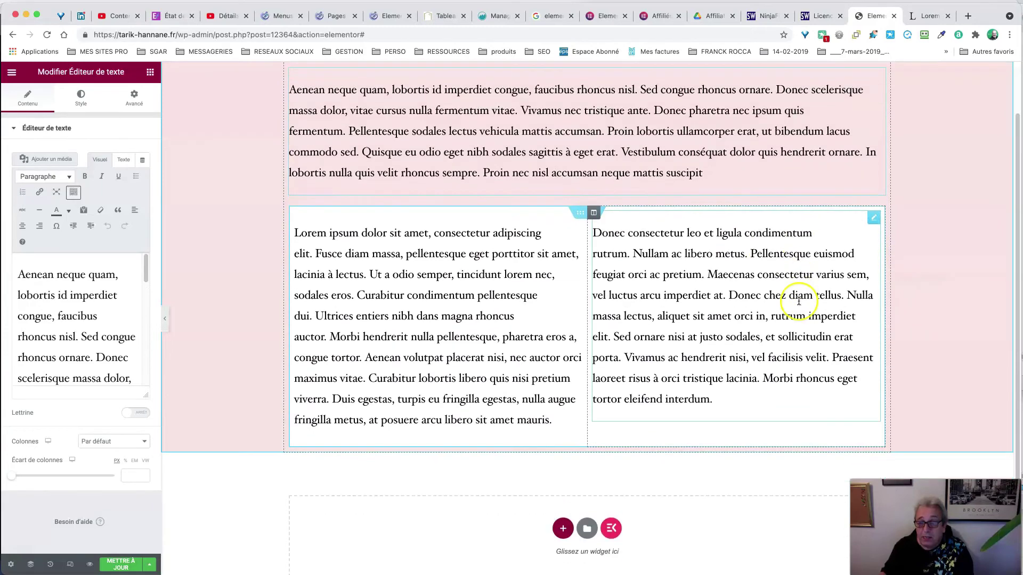
right_click(874, 222)
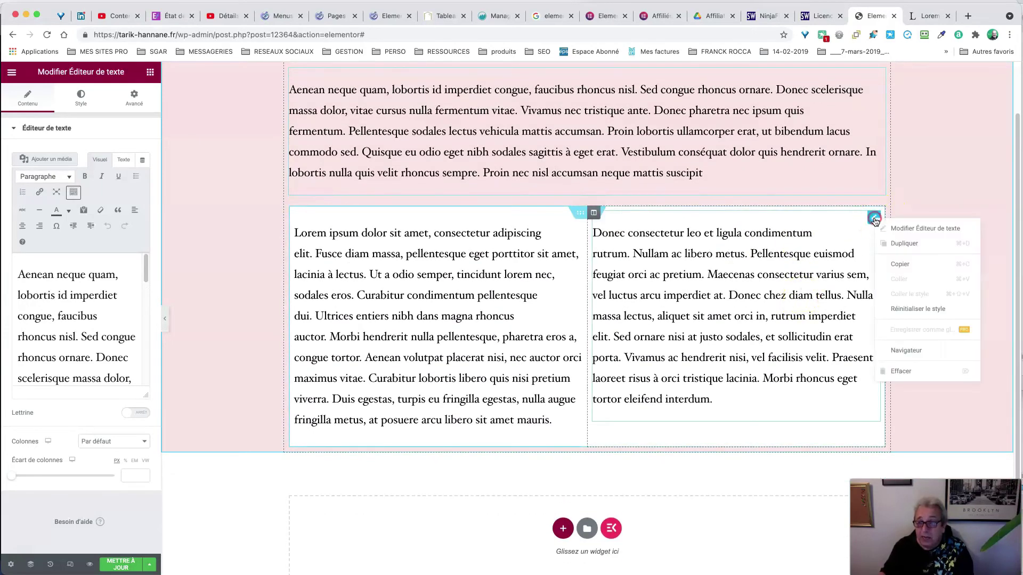
click(894, 244)
scroll(860, 389, down, 5)
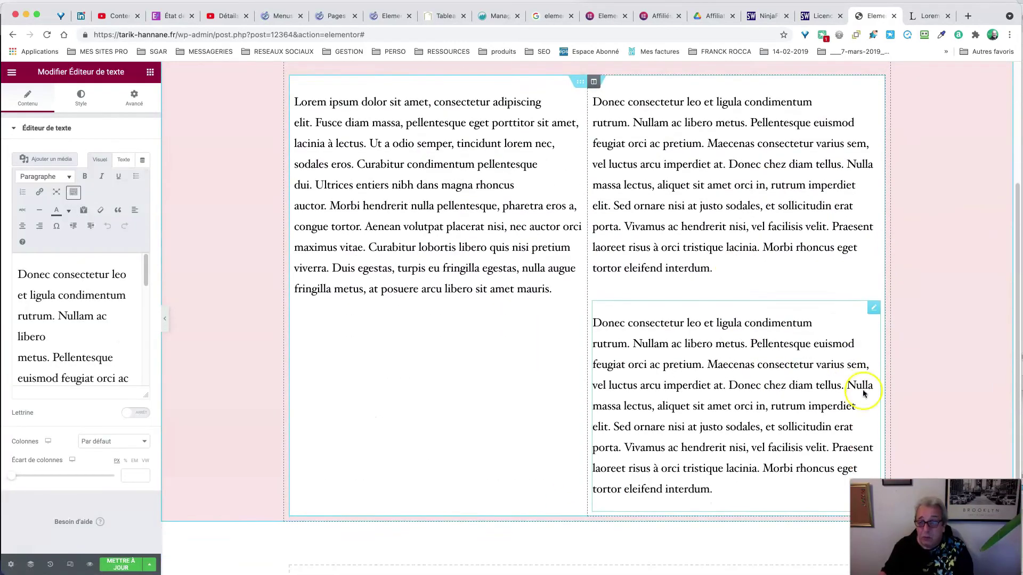
right_click(871, 287)
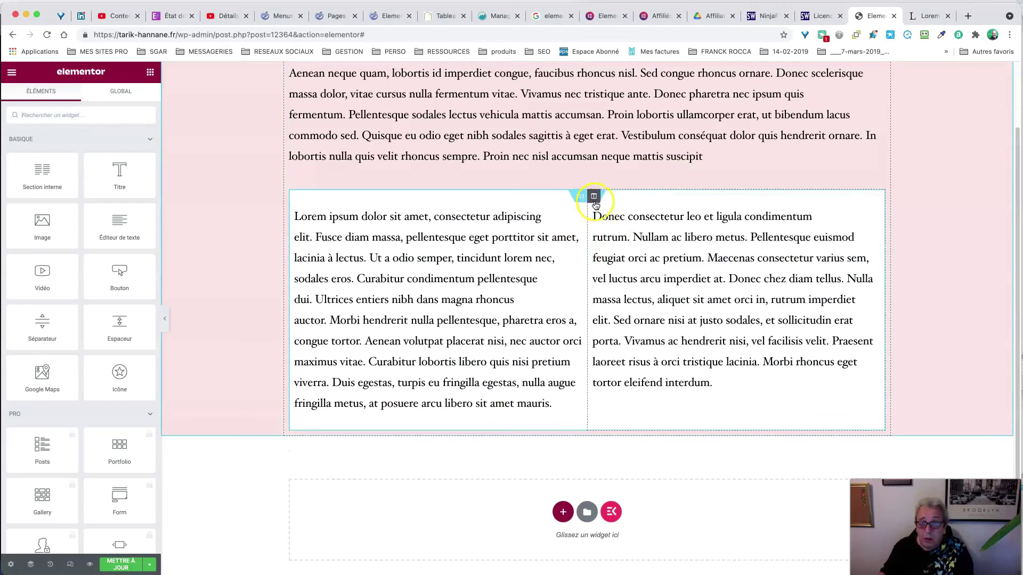
- Duplicate the inner section's "Donec consectetur" column to make a third column
right_click(593, 199)
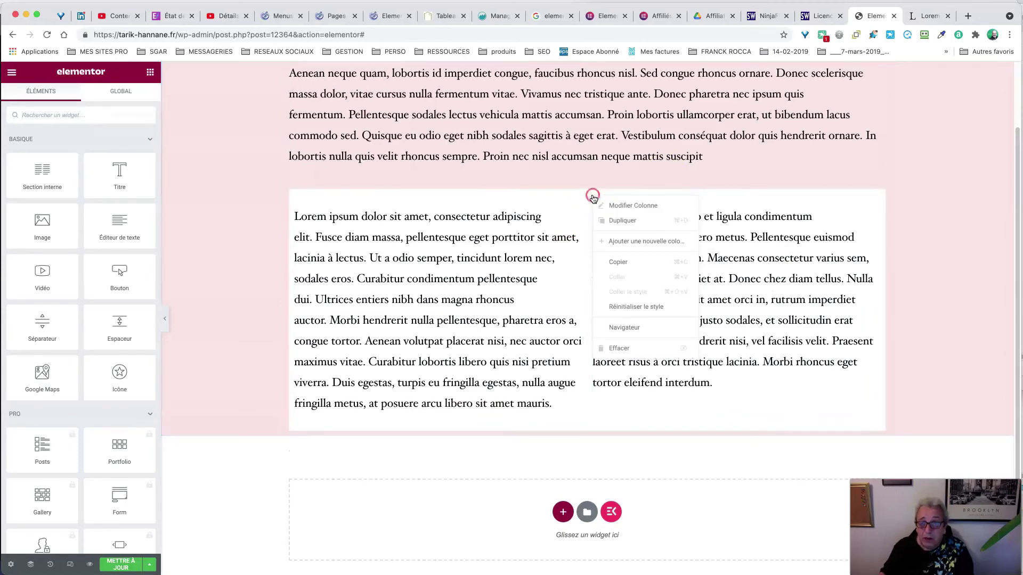
click(613, 223)
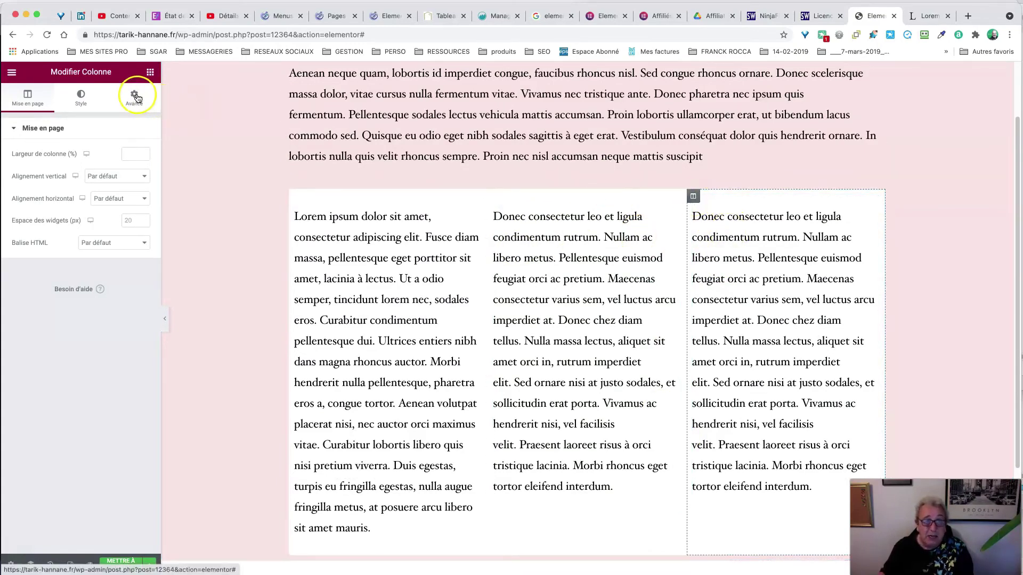
click(150, 72)
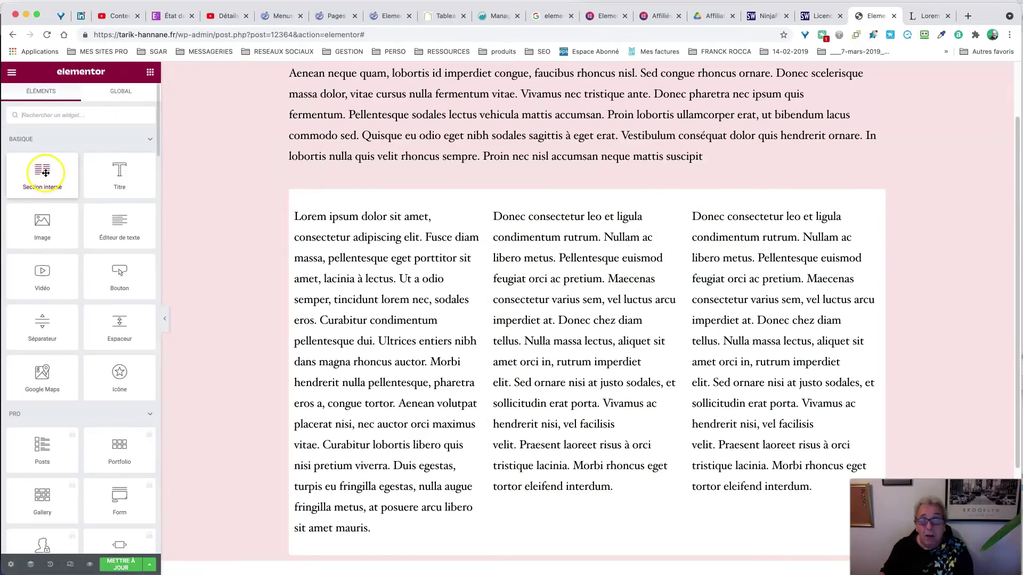
drag(119, 171, 449, 179)
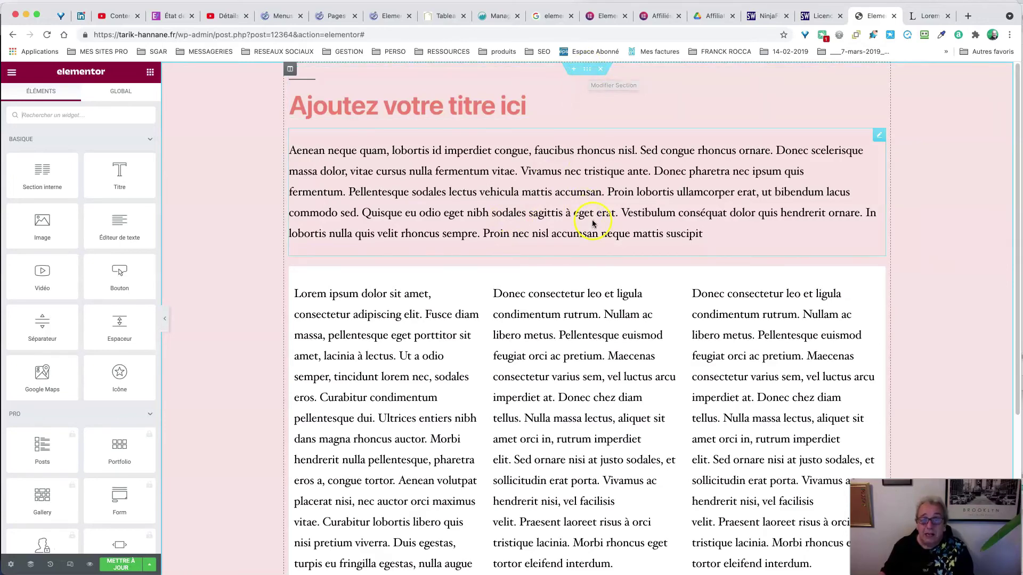
- Add a new single-column section below the pink section
scroll(594, 219, down, 5)
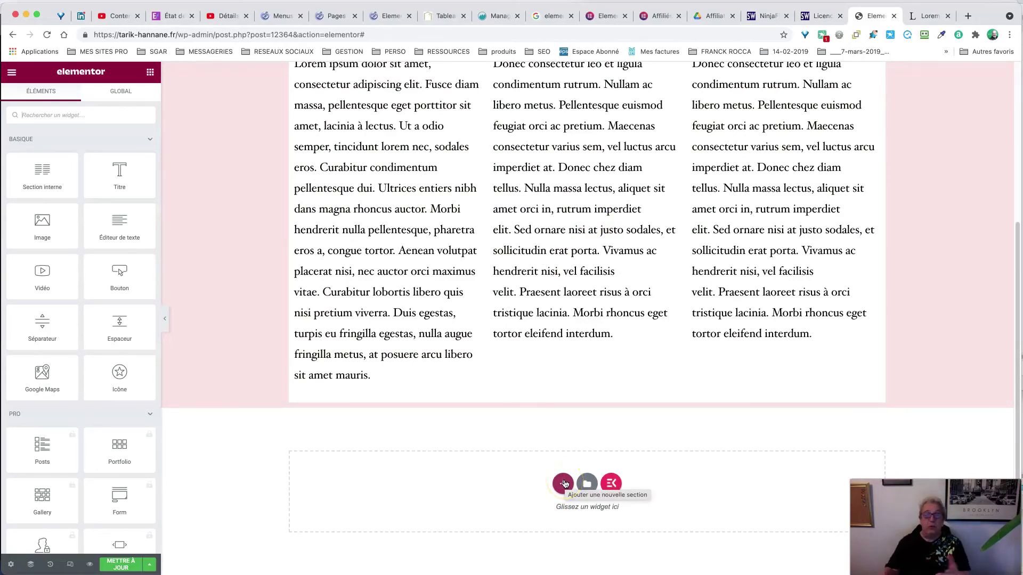
click(563, 483)
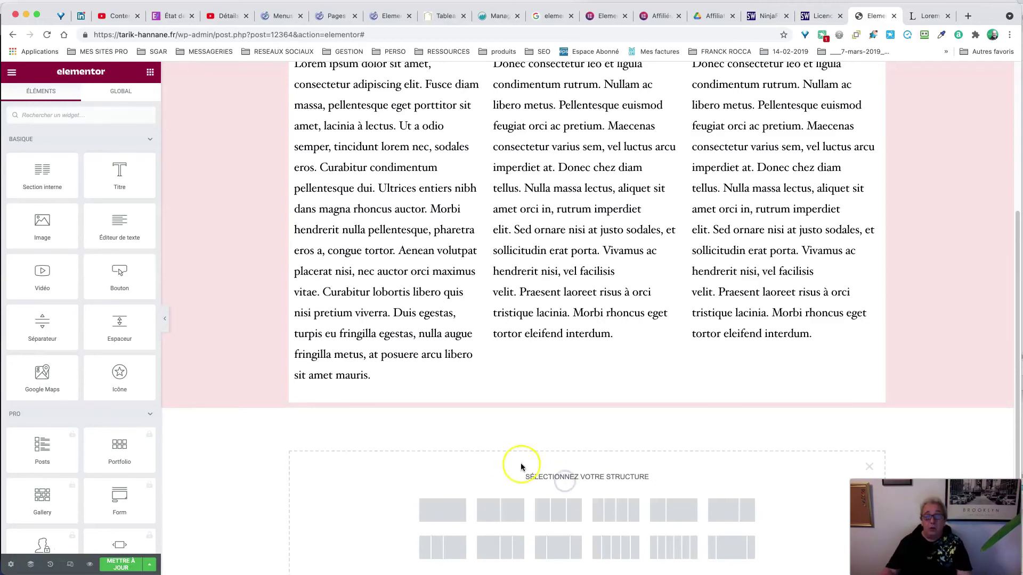
click(443, 510)
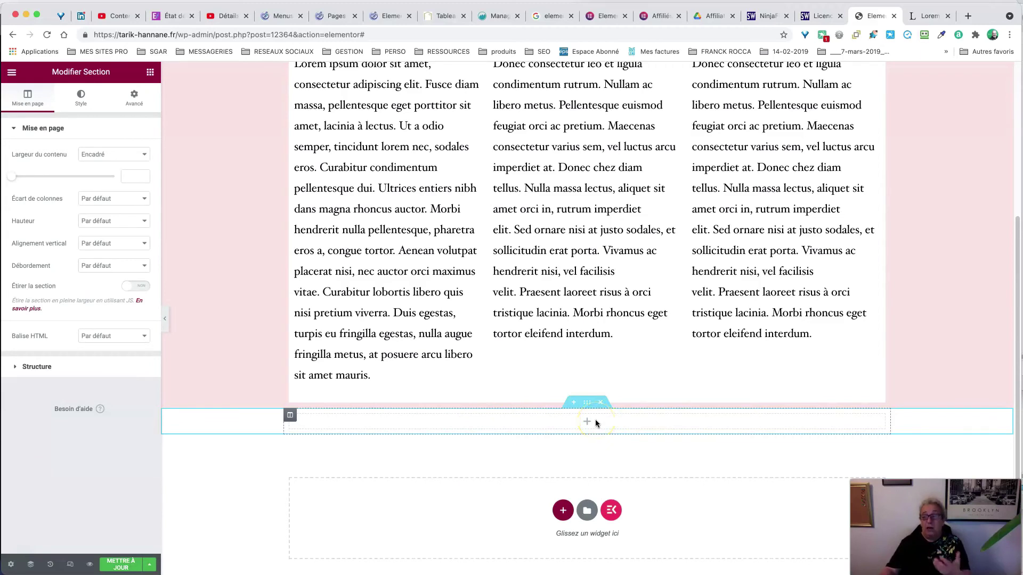
- Duplicate the column of the new empty section and delete the copy
right_click(291, 417)
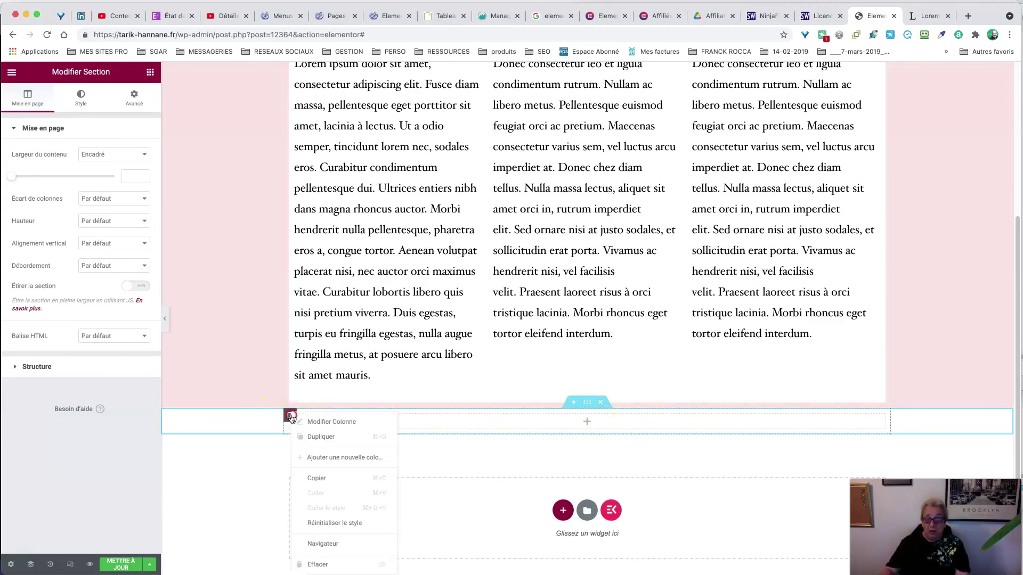
click(307, 437)
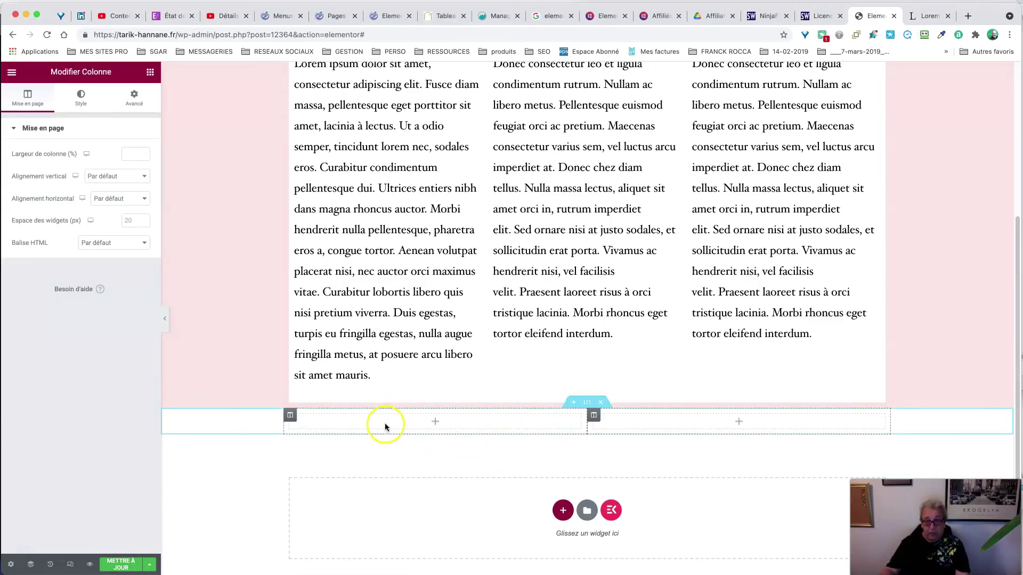
right_click(594, 417)
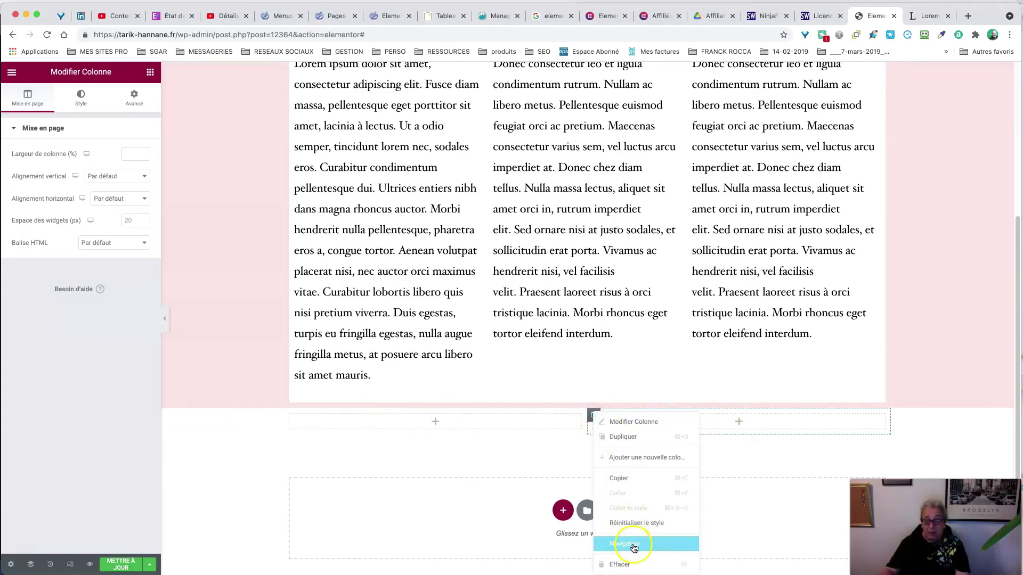
click(640, 563)
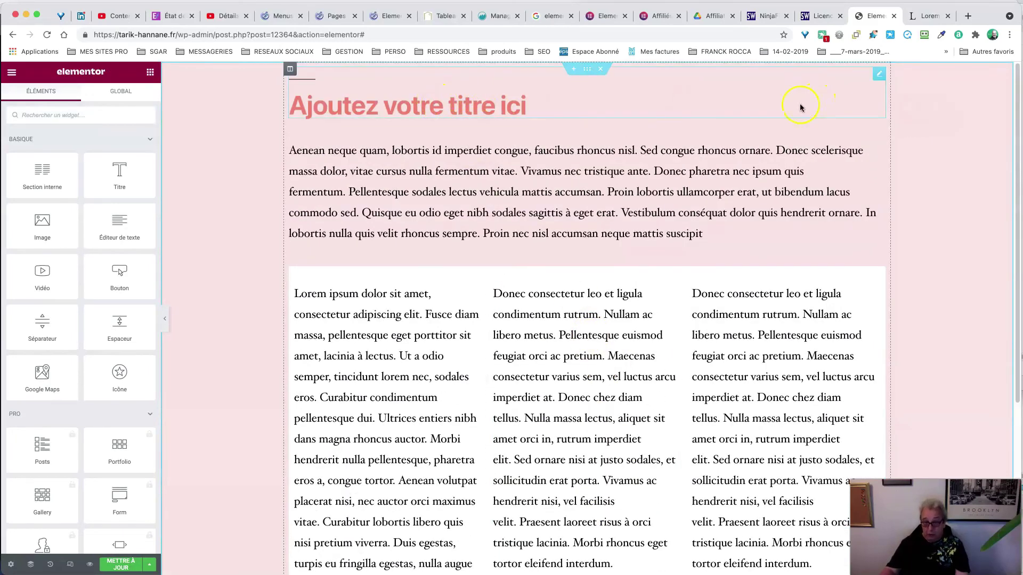
- Insert a two-column inner section into the empty section below the pink one
scroll(586, 405, down, 5)
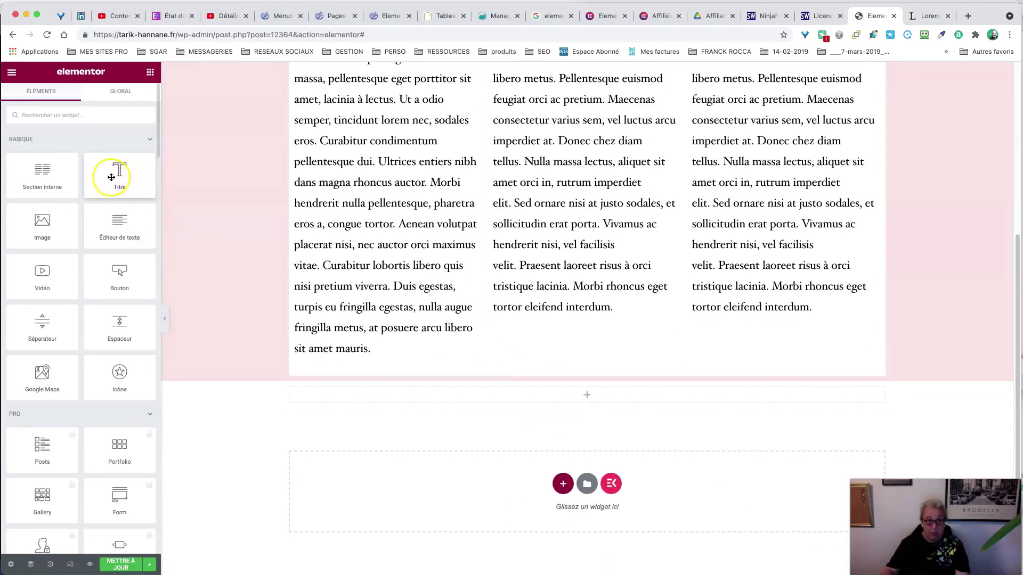
drag(39, 166, 520, 391)
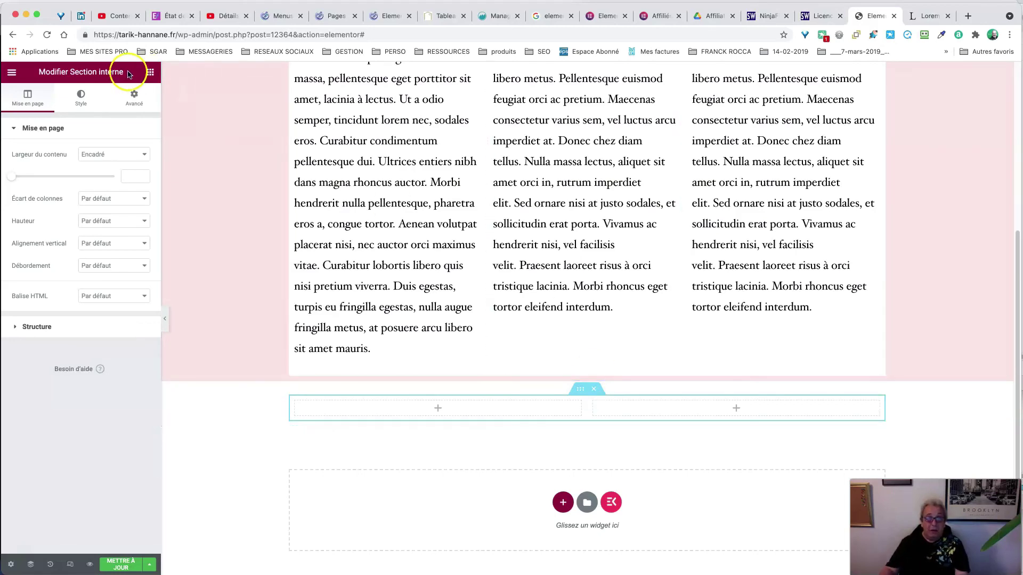
click(151, 76)
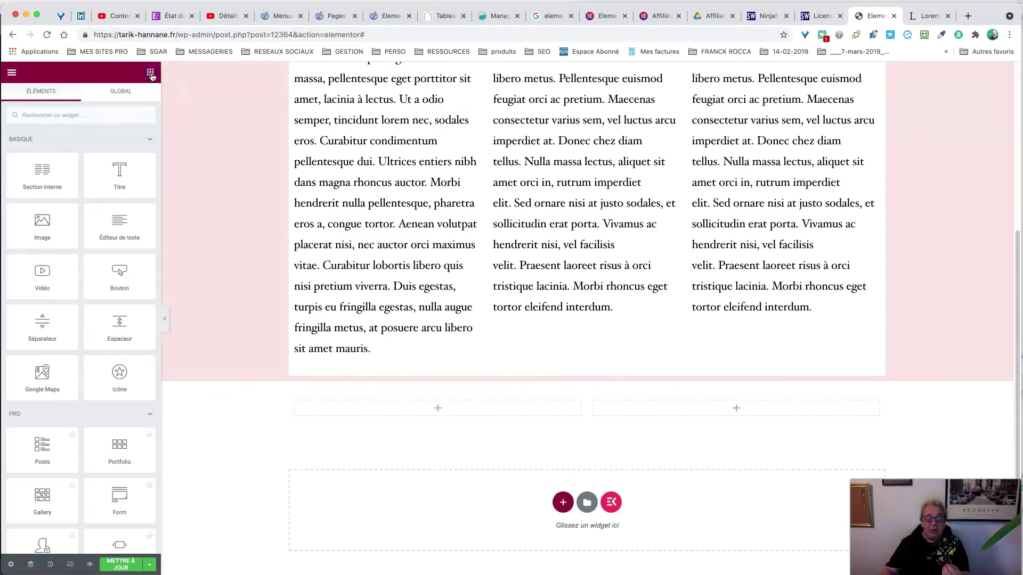
click(122, 108)
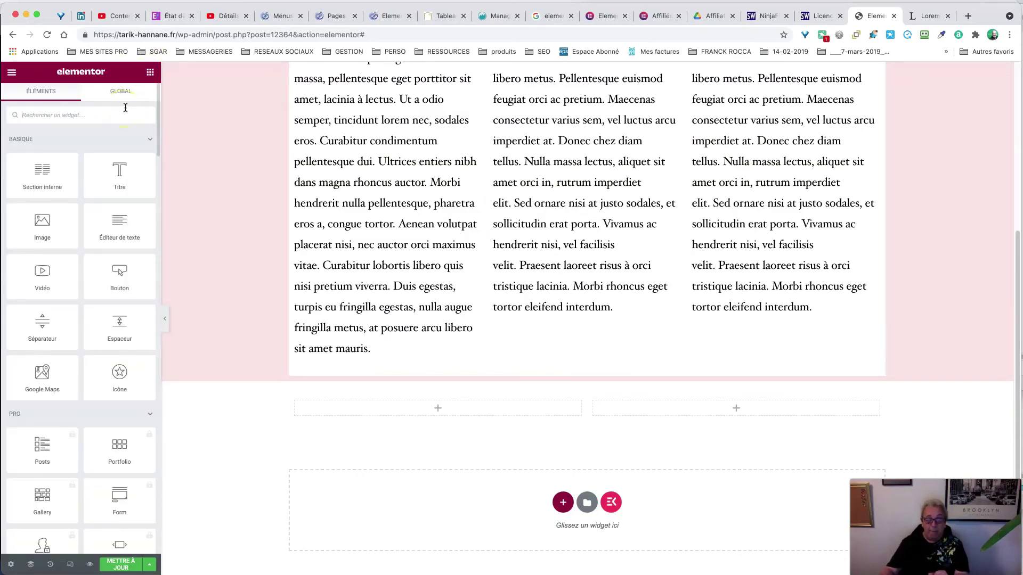
- Update the page to save the changes
scroll(462, 292, up, 5)
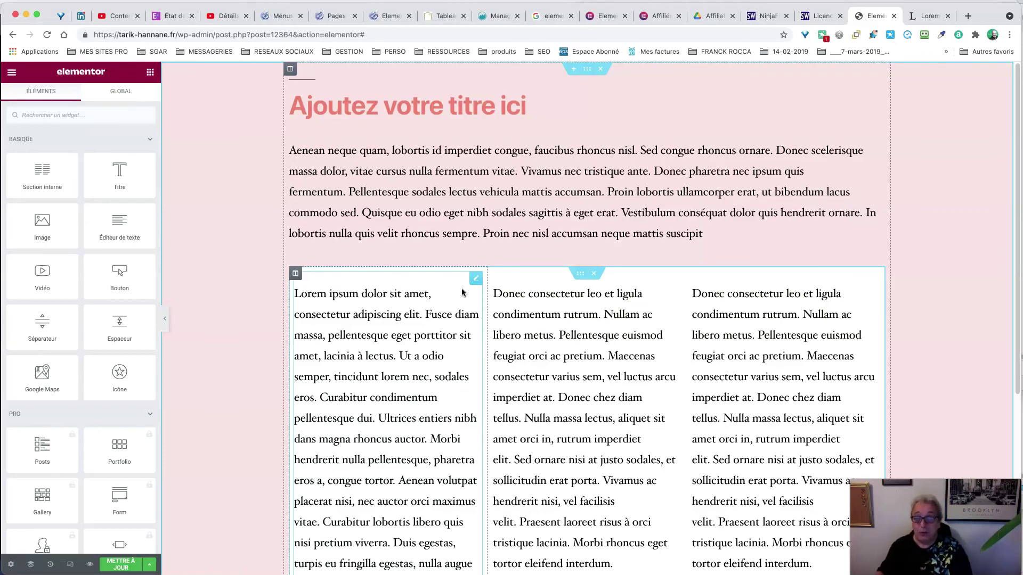
click(122, 564)
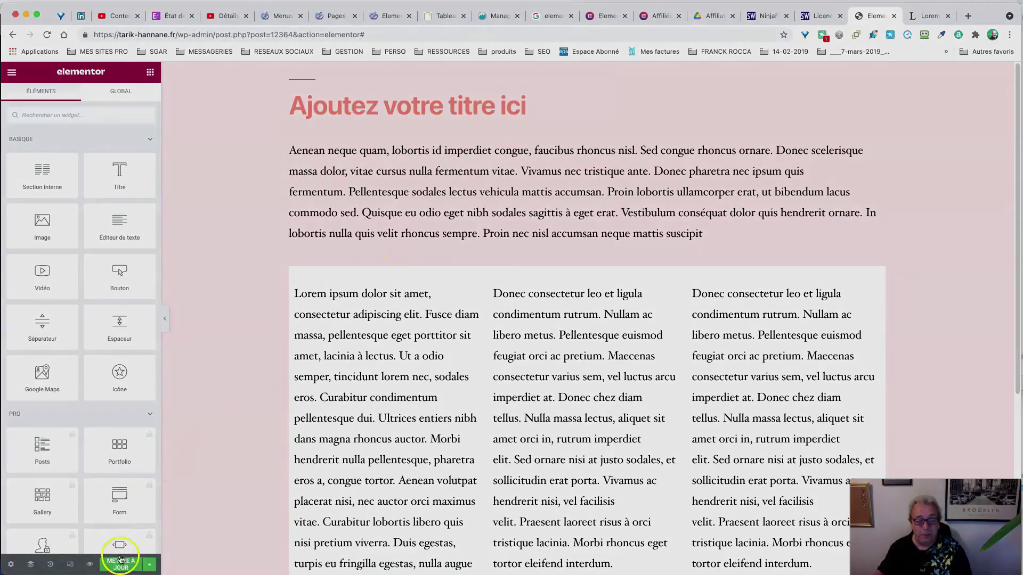